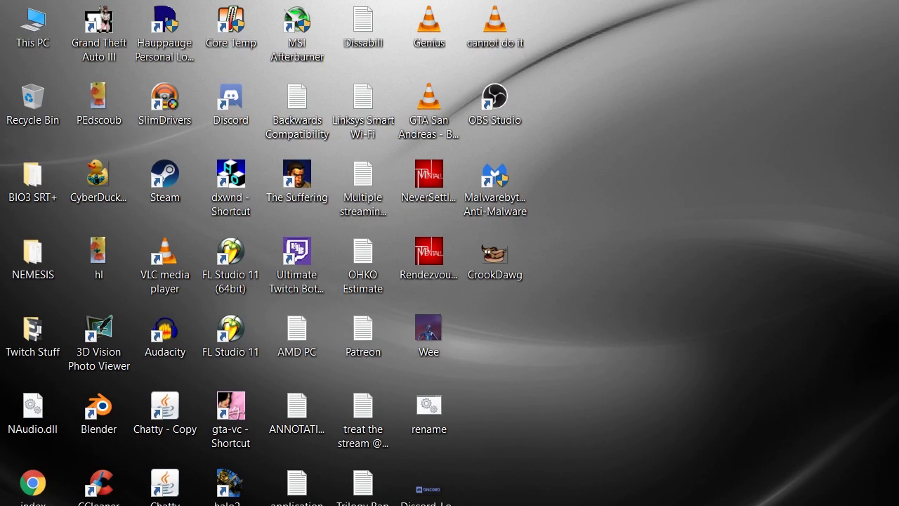
- Launch the Chatty chat client and move its window into the corner of the desktop
{"action": "double_click", "coordinate": [165, 485]}
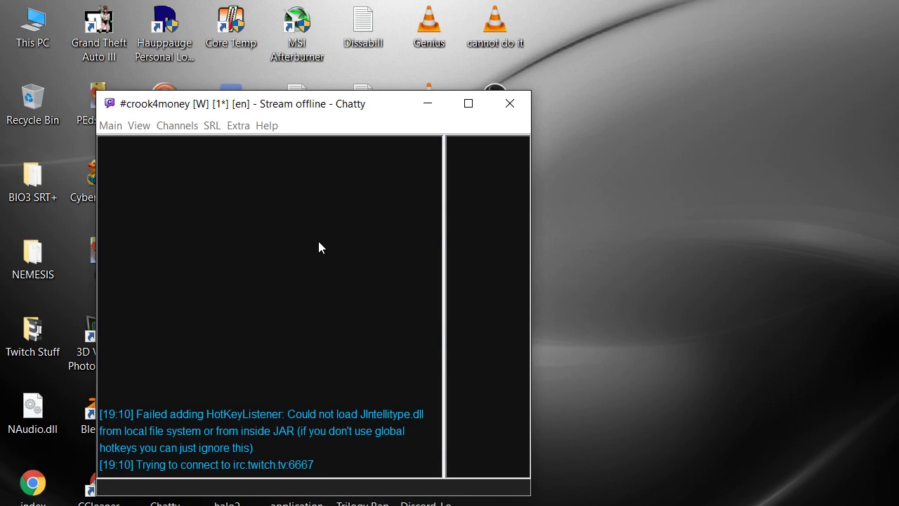
{"action": "left_click_drag", "start_coordinate": [285, 105], "coordinate": [190, 14]}
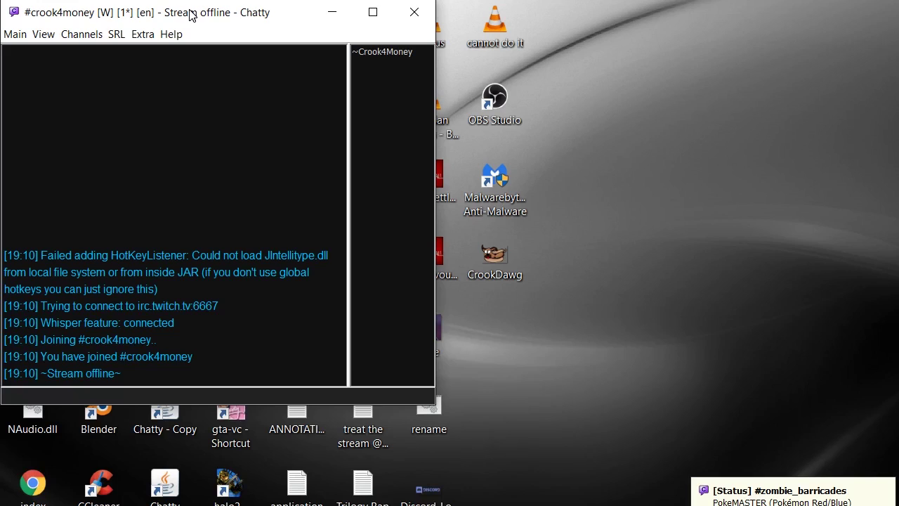
- Open the joined channel's Channel Admin dialog and read through the full stream title
{"action": "right_click", "coordinate": [209, 147]}
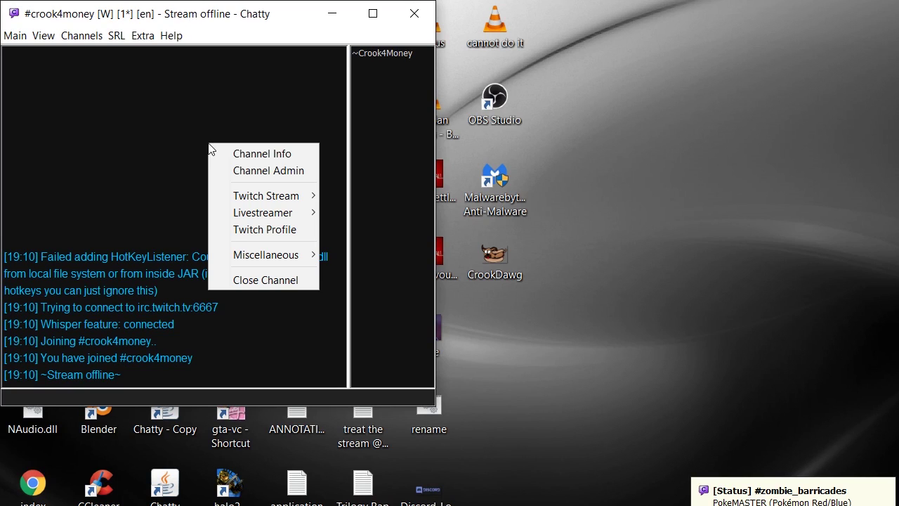
{"action": "left_click", "coordinate": [249, 172]}
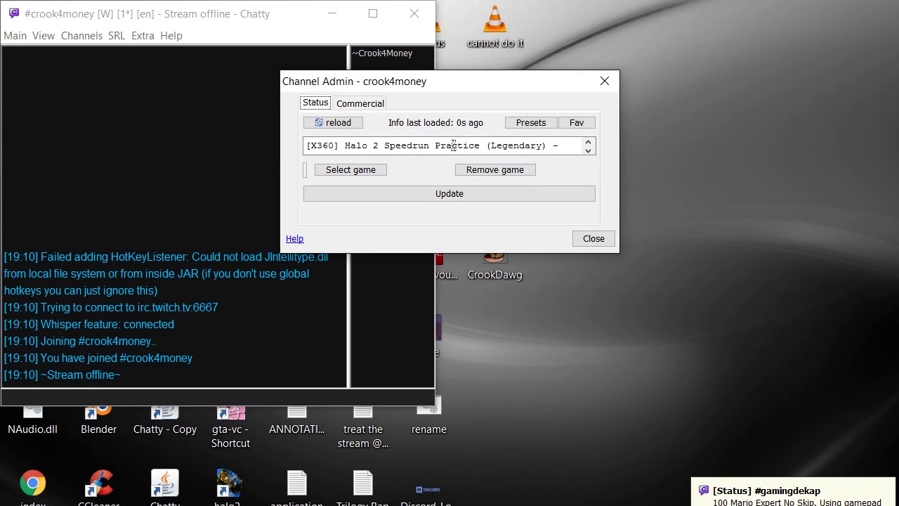
{"action": "scroll", "coordinate": [453, 146], "scroll_direction": "down", "scroll_amount": 1}
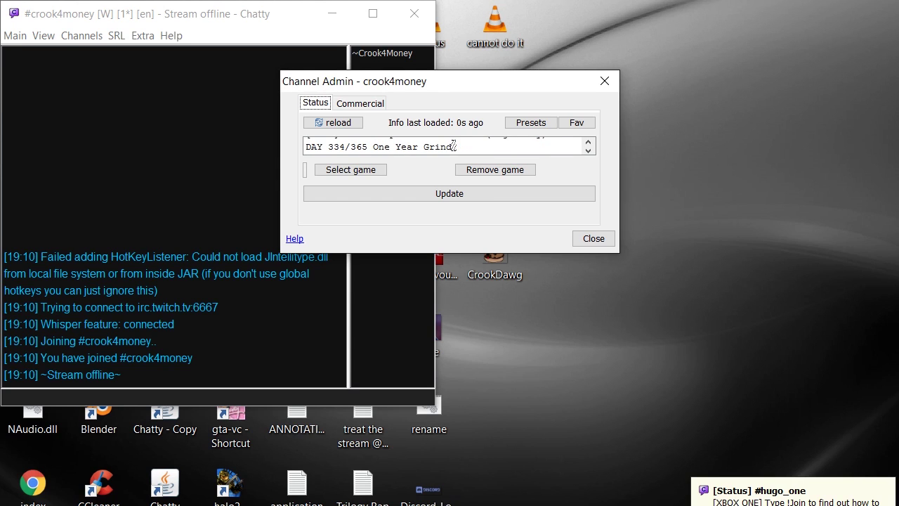
- Search the game selection for Halo 2, then close it and the Channel Admin dialog without applying anything
{"action": "left_click", "coordinate": [354, 168]}
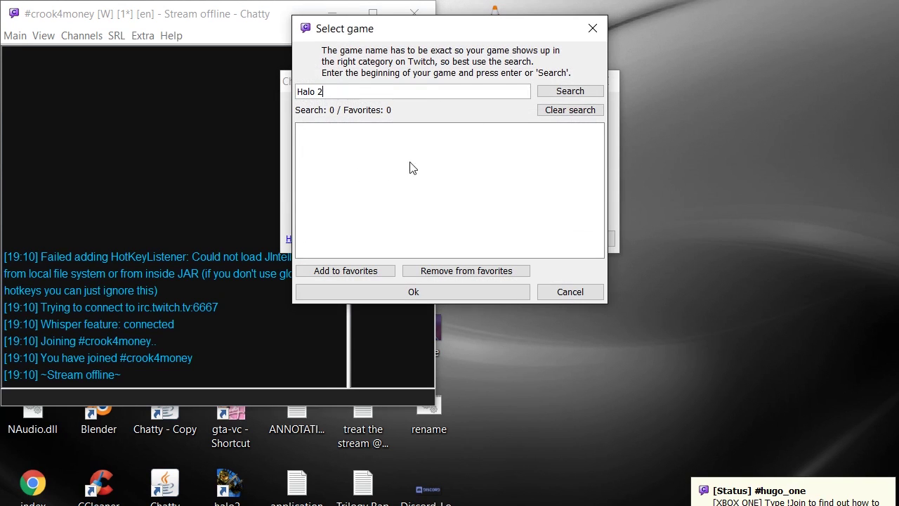
{"action": "left_click", "coordinate": [567, 91]}
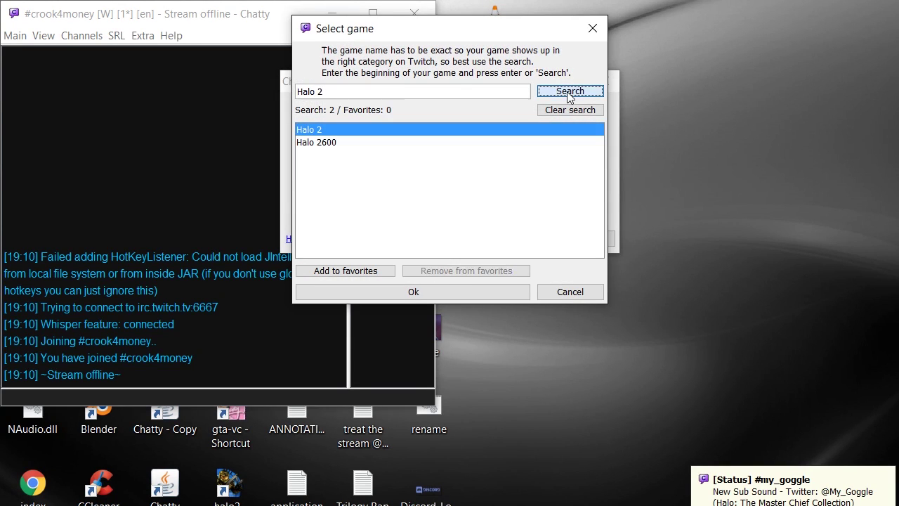
{"action": "left_click", "coordinate": [397, 94]}
{"action": "left_click", "coordinate": [592, 28]}
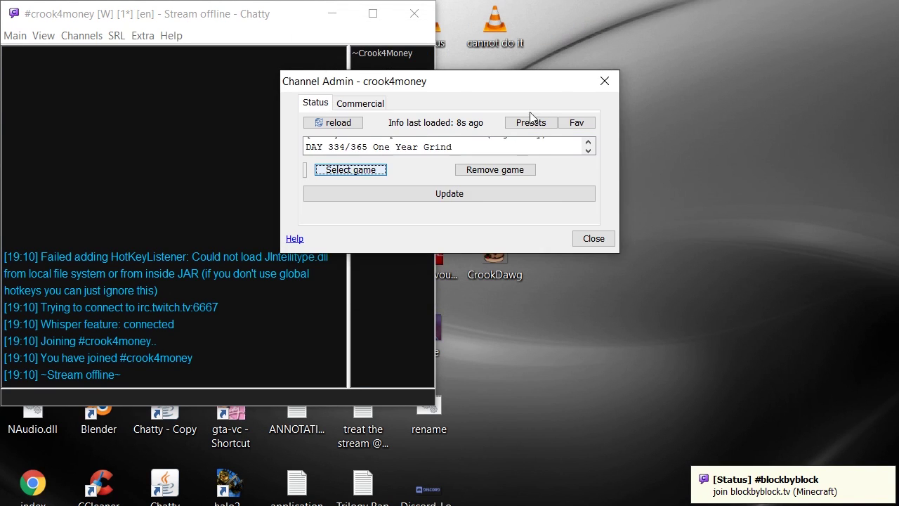
{"action": "left_click", "coordinate": [604, 80]}
- Open the emoticon picker, try out the CrookDawg and CyberDucky channel emotes in the chat input, and clear them
{"action": "left_click", "coordinate": [143, 35]}
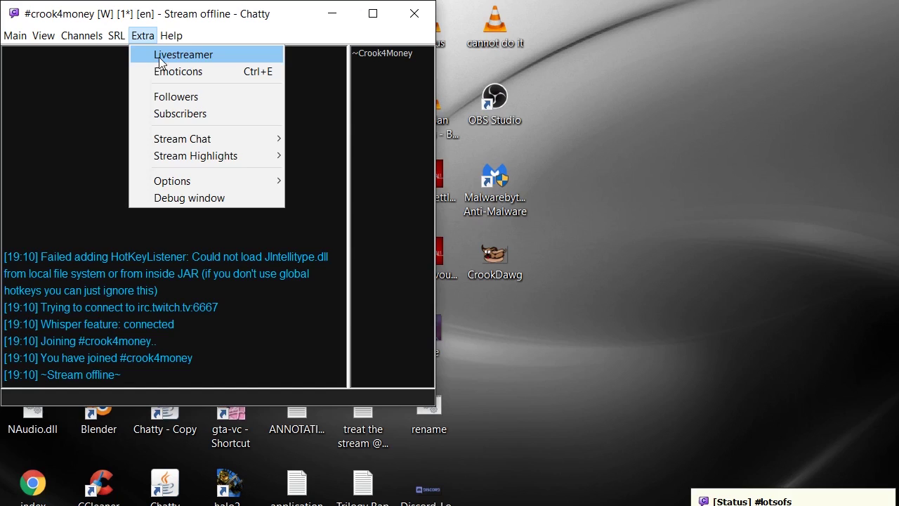
{"action": "left_click", "coordinate": [169, 67]}
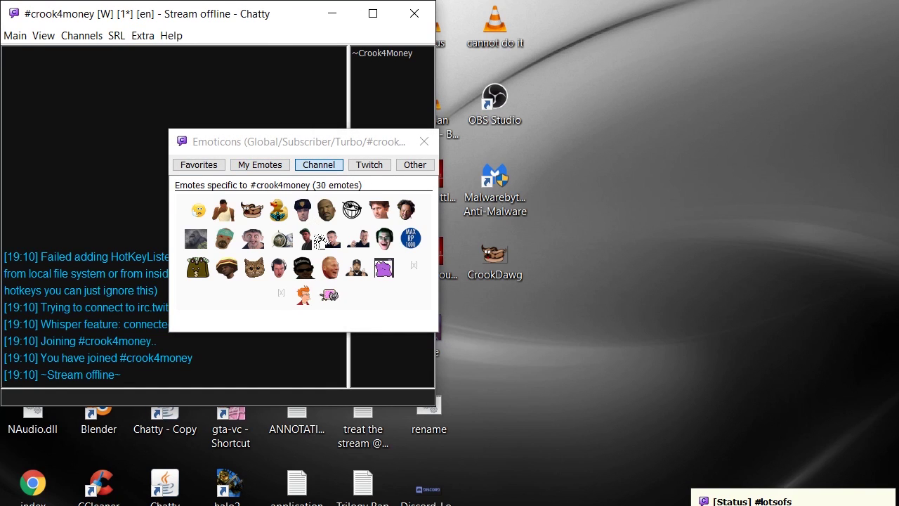
{"action": "left_click", "coordinate": [251, 211]}
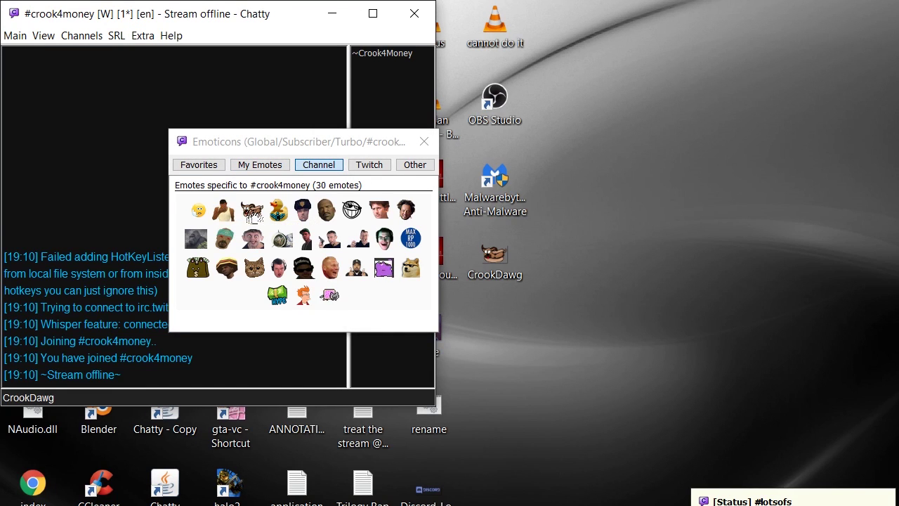
{"action": "left_click", "coordinate": [278, 209]}
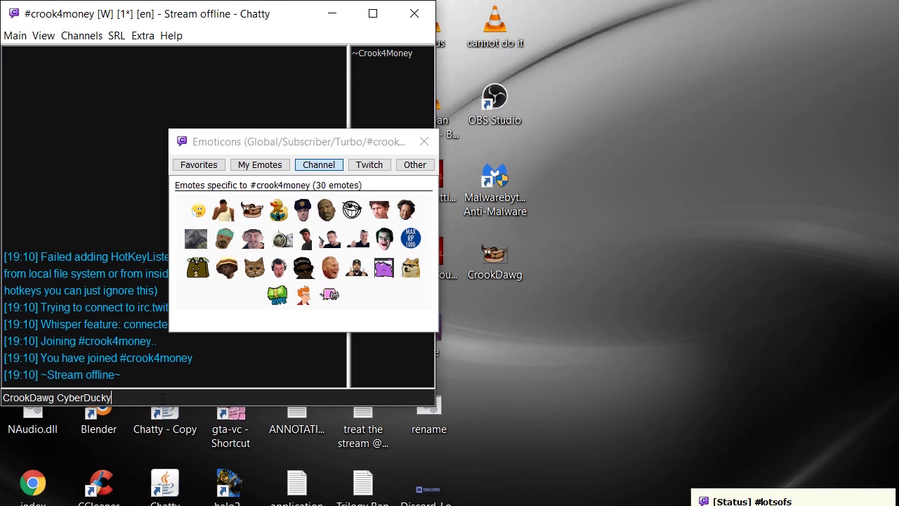
{"action": "triple_click", "coordinate": [96, 398]}
{"action": "key", "text": "BackSpace"}
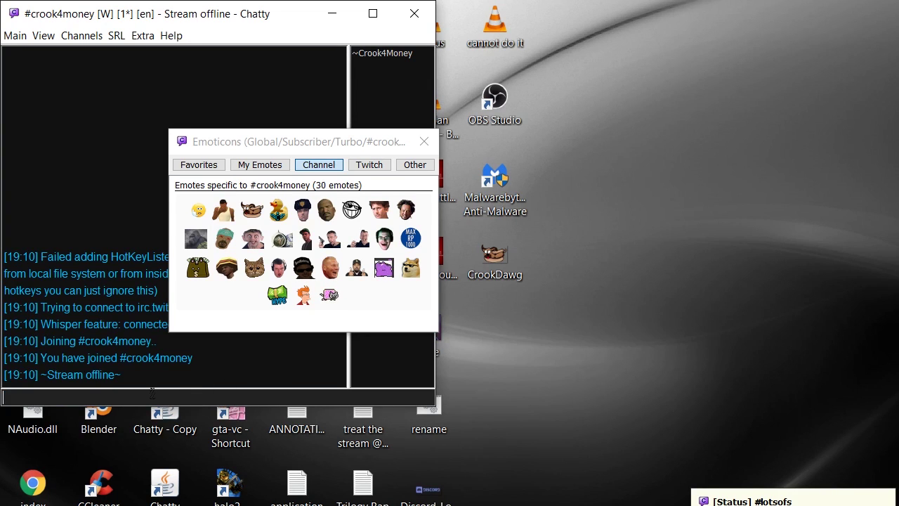
- Look through the Twitch, Other, Favorites and Channel emote categories, then close the emoticon picker
{"action": "left_click", "coordinate": [371, 166]}
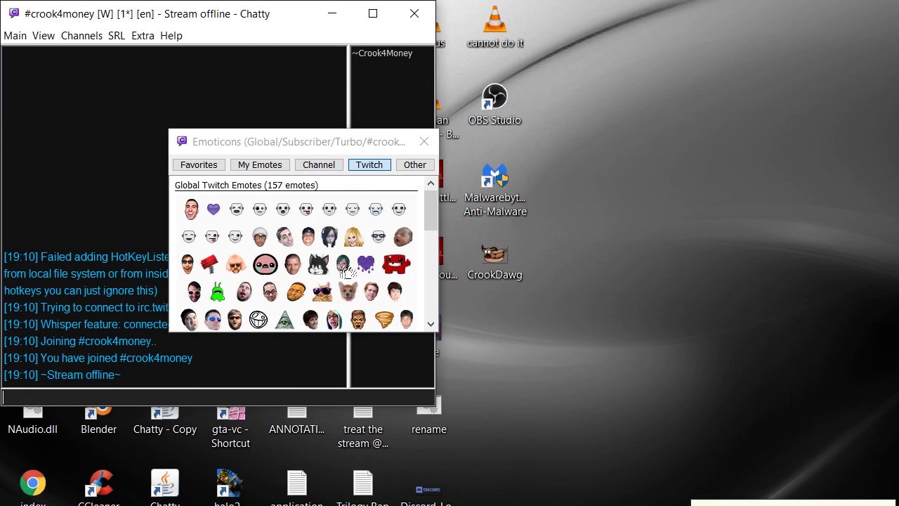
{"action": "scroll", "coordinate": [346, 269], "scroll_direction": "down", "scroll_amount": 6}
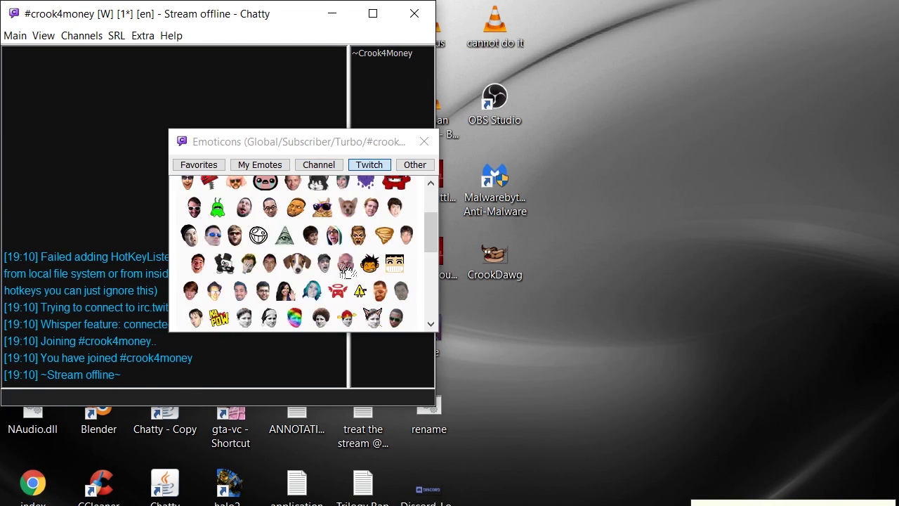
{"action": "left_click", "coordinate": [415, 164]}
{"action": "scroll", "coordinate": [336, 248], "scroll_direction": "down", "scroll_amount": 5}
{"action": "scroll", "coordinate": [334, 247], "scroll_direction": "down", "scroll_amount": 3}
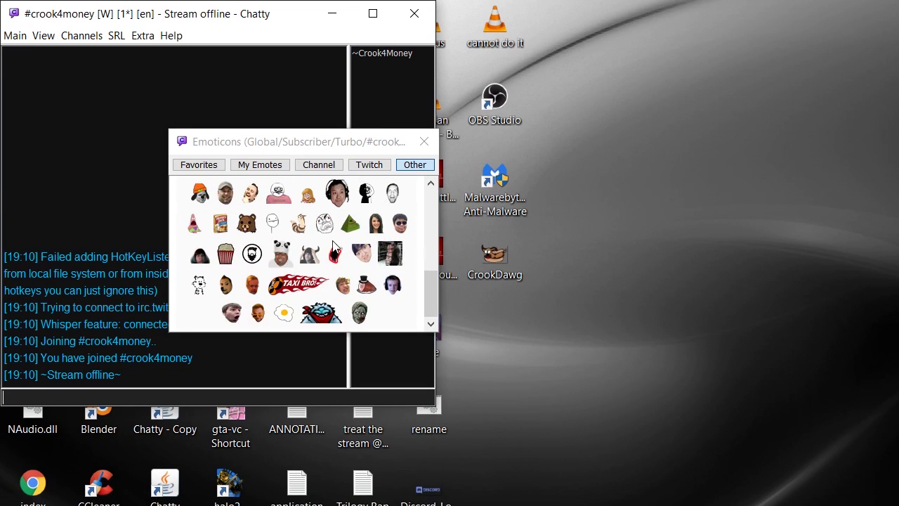
{"action": "left_click", "coordinate": [203, 166]}
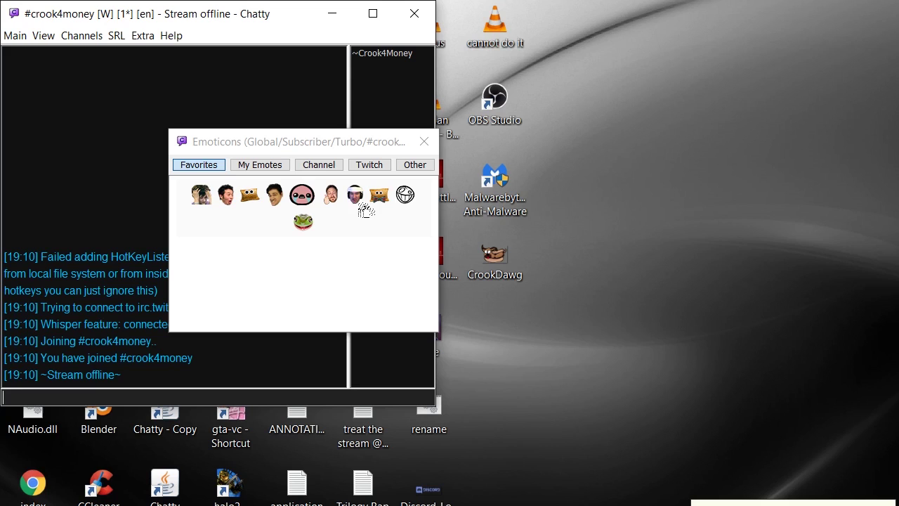
{"action": "left_click", "coordinate": [320, 165]}
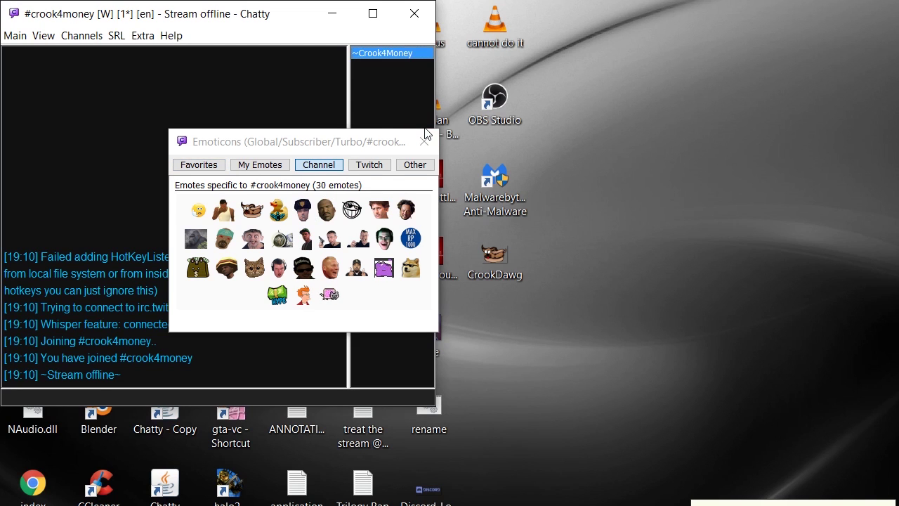
{"action": "left_click", "coordinate": [424, 141]}
- Look through the Favorites / History list of channels and close it
{"action": "left_click", "coordinate": [82, 35]}
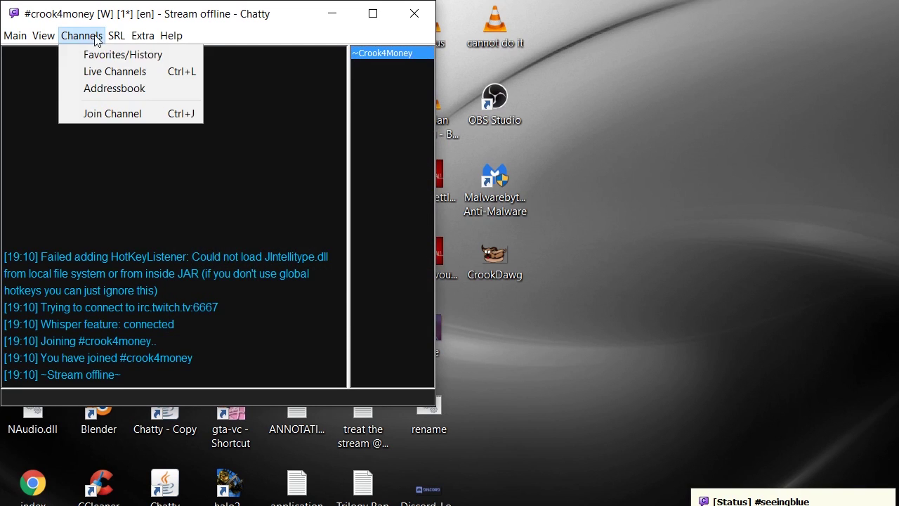
{"action": "left_click", "coordinate": [96, 60]}
{"action": "scroll", "coordinate": [137, 270], "scroll_direction": "down", "scroll_amount": 6}
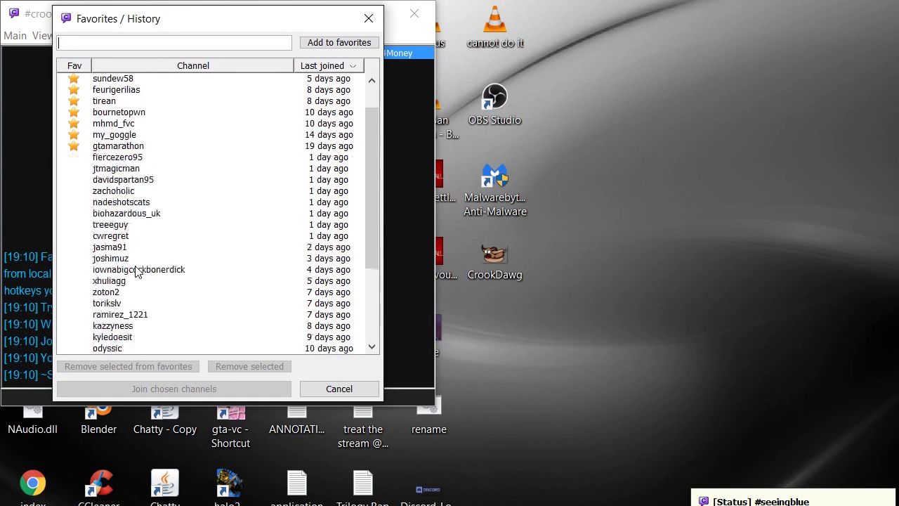
{"action": "scroll", "coordinate": [137, 272], "scroll_direction": "up", "scroll_amount": 5}
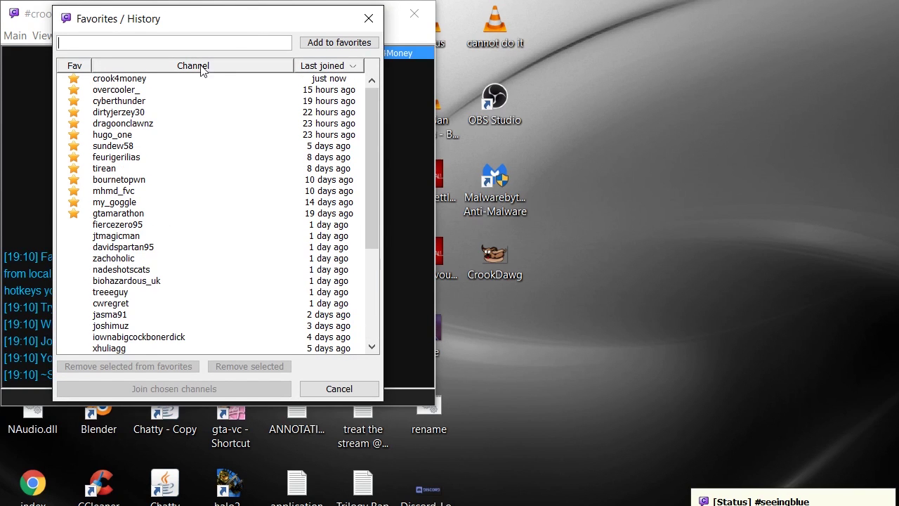
{"action": "left_click", "coordinate": [369, 18]}
- Look through the Live Channels list with its stream titles and games, then close it
{"action": "left_click", "coordinate": [82, 36]}
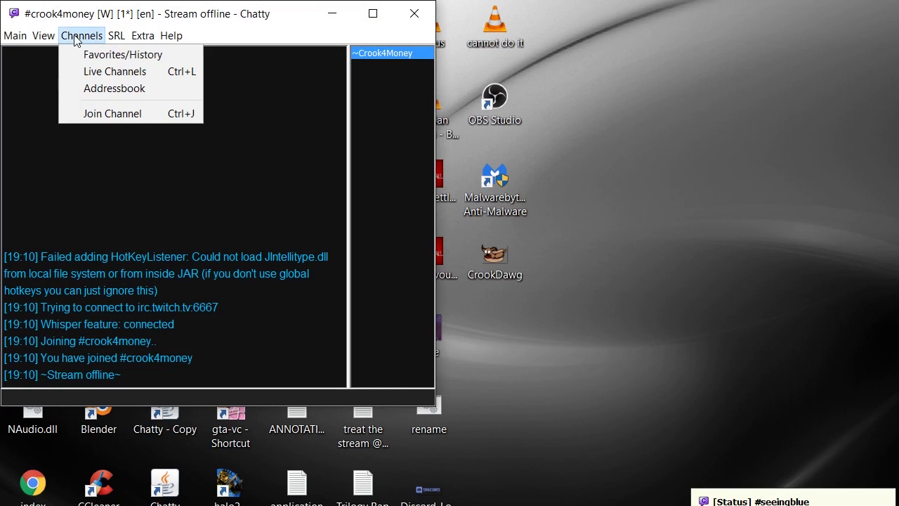
{"action": "left_click", "coordinate": [99, 72]}
{"action": "scroll", "coordinate": [343, 252], "scroll_direction": "down", "scroll_amount": 10}
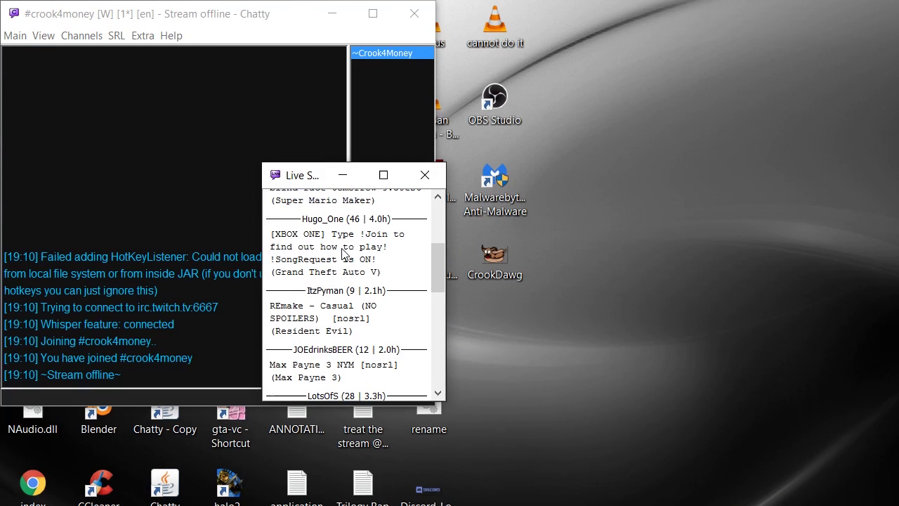
{"action": "scroll", "coordinate": [342, 253], "scroll_direction": "down", "scroll_amount": 6}
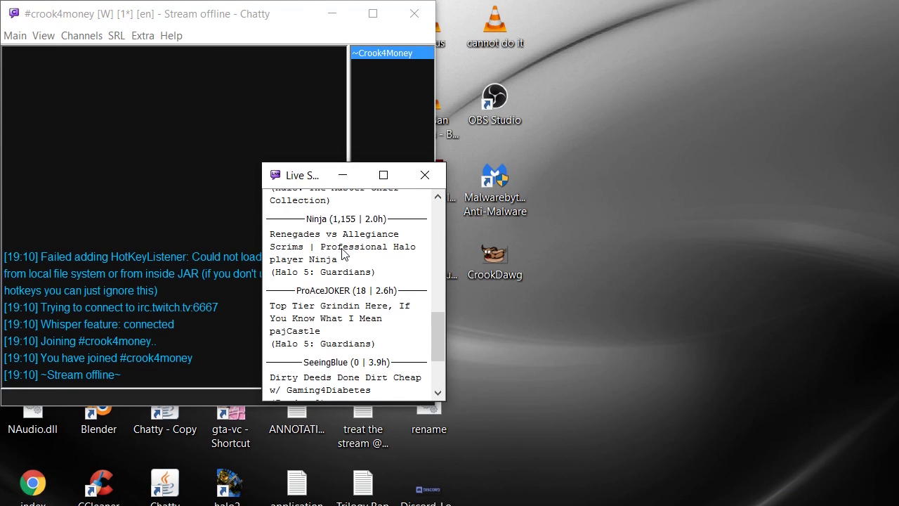
{"action": "scroll", "coordinate": [342, 253], "scroll_direction": "up", "scroll_amount": 4}
{"action": "scroll", "coordinate": [342, 255], "scroll_direction": "up", "scroll_amount": 3}
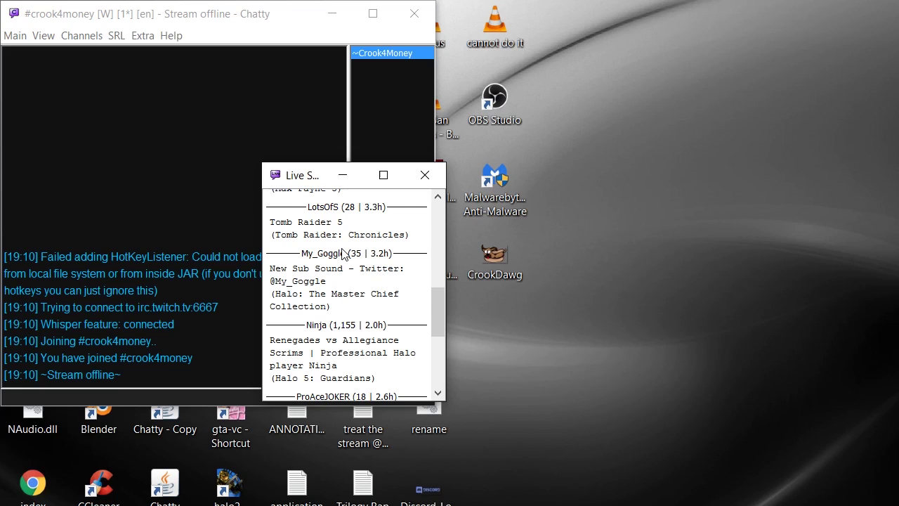
{"action": "scroll", "coordinate": [343, 254], "scroll_direction": "up", "scroll_amount": 2}
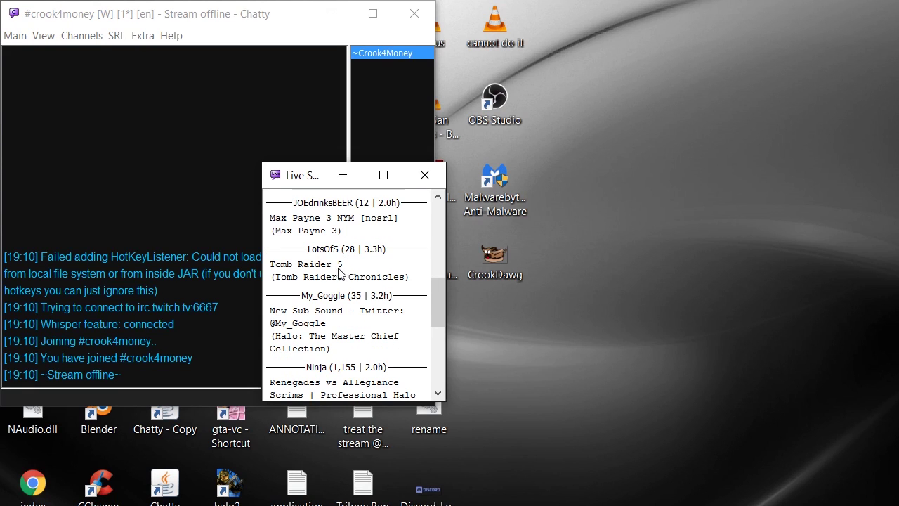
{"action": "left_click", "coordinate": [427, 172]}
- Open the settings and browse the available chat fonts, leaving the font selection without choosing one
{"action": "left_click", "coordinate": [15, 36]}
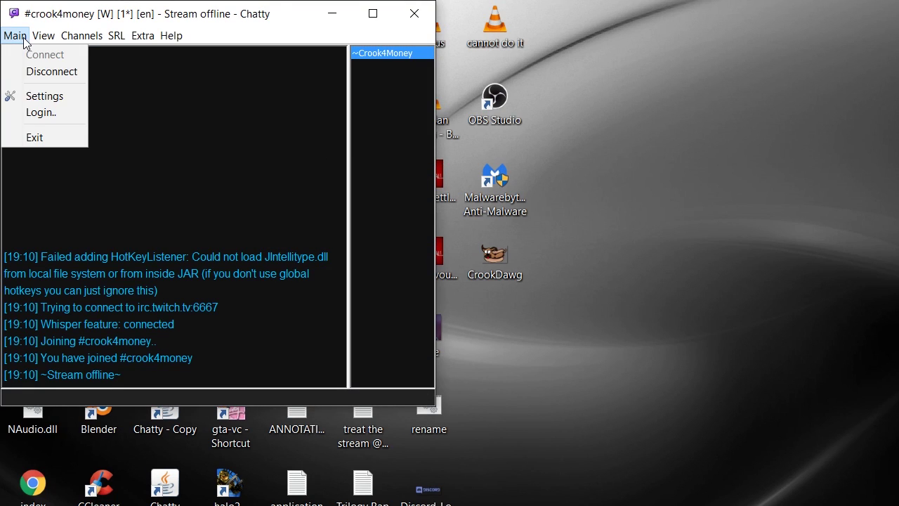
{"action": "left_click", "coordinate": [30, 95]}
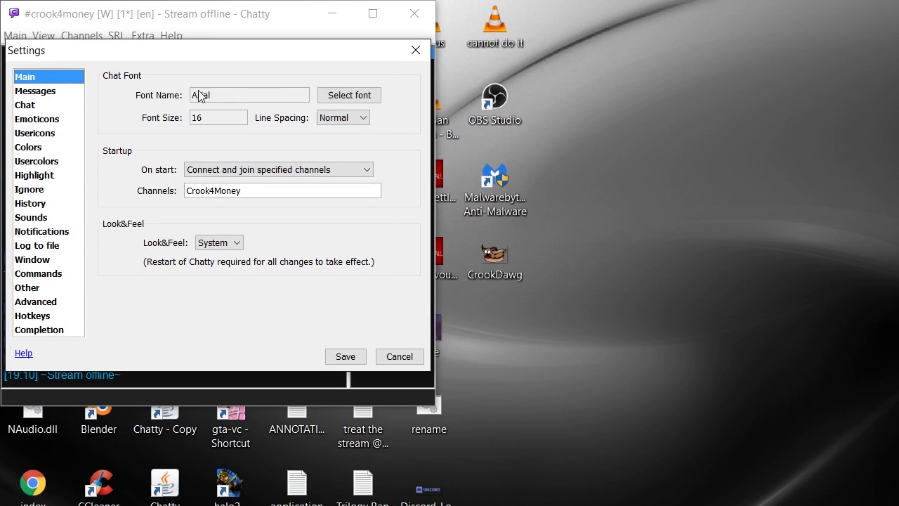
{"action": "left_click", "coordinate": [368, 92]}
{"action": "scroll", "coordinate": [148, 171], "scroll_direction": "down", "scroll_amount": 4}
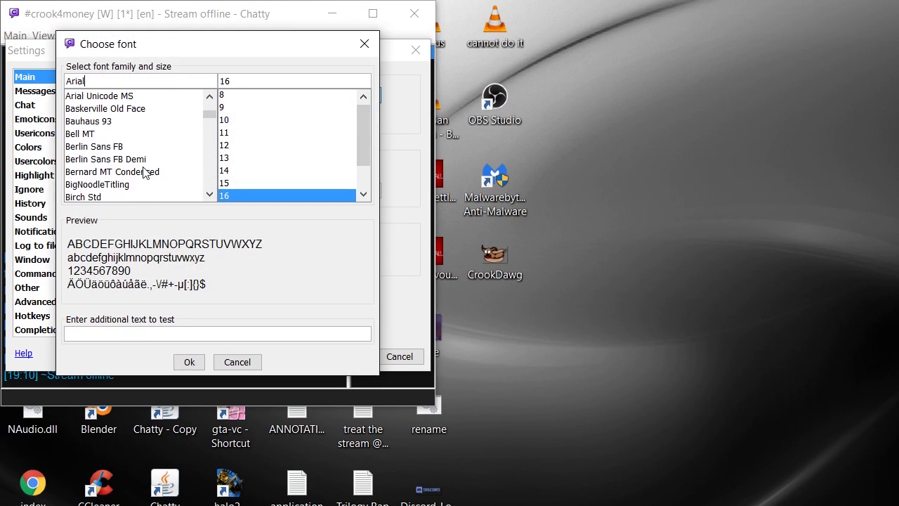
{"action": "scroll", "coordinate": [144, 172], "scroll_direction": "down", "scroll_amount": 10}
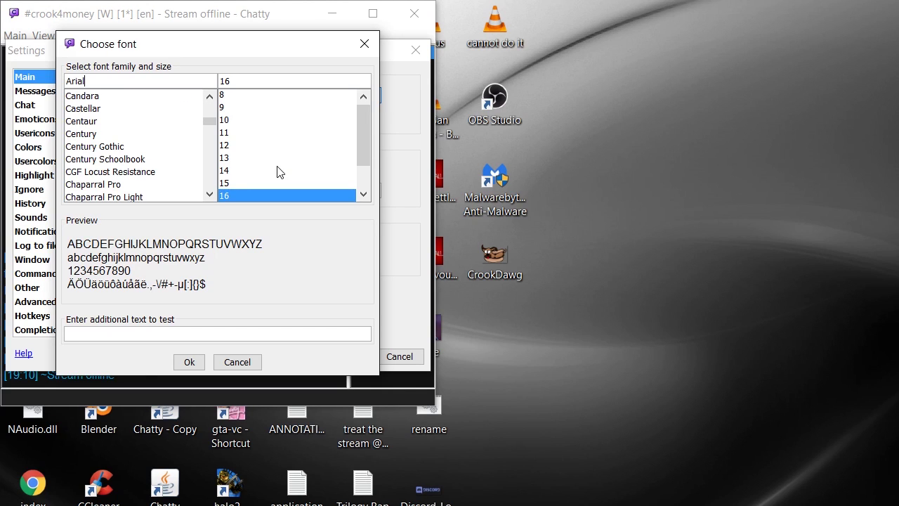
{"action": "scroll", "coordinate": [279, 172], "scroll_direction": "down", "scroll_amount": 1}
{"action": "left_click", "coordinate": [364, 44]}
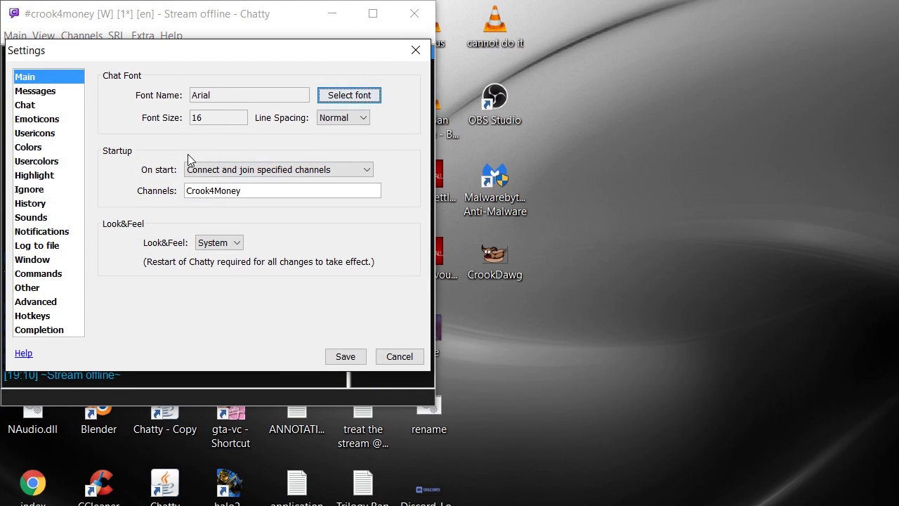
- Review the Messages, Chat, Emoticons and Usericons pages of the settings
{"action": "left_click", "coordinate": [30, 96]}
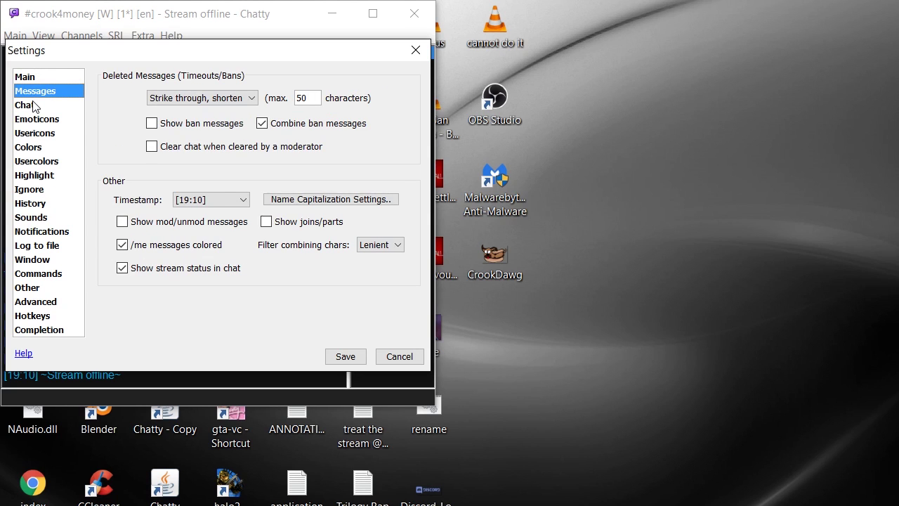
{"action": "left_click", "coordinate": [33, 106]}
{"action": "left_click", "coordinate": [43, 121]}
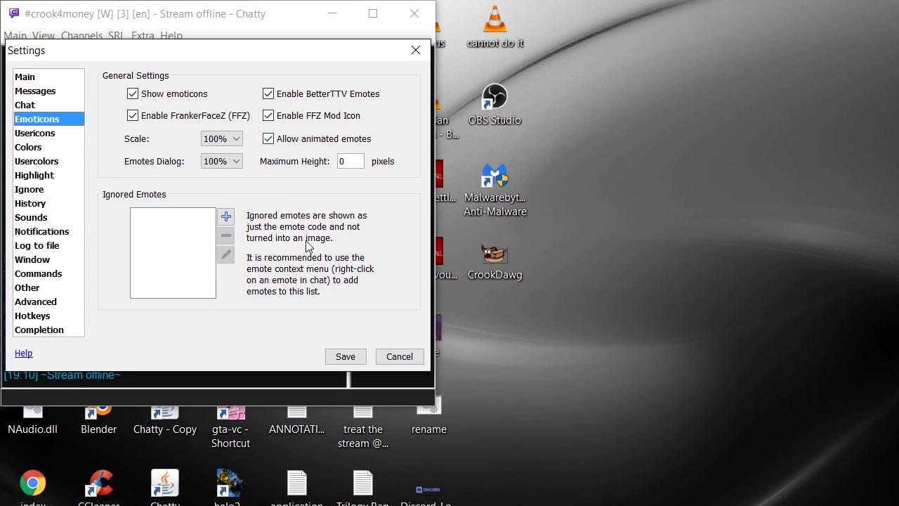
{"action": "left_click", "coordinate": [39, 133]}
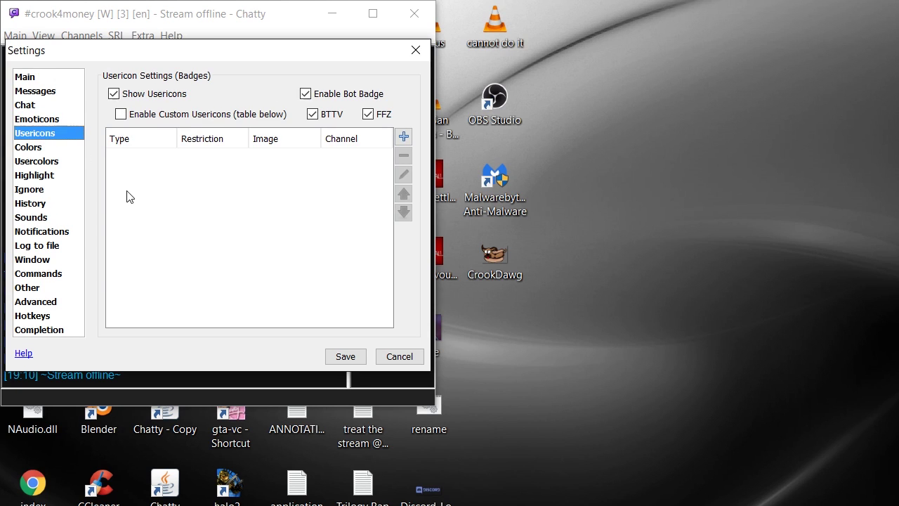
- Show the color settings, pick the default color preset without loading it, and close the settings
{"action": "left_click", "coordinate": [44, 148]}
{"action": "left_click", "coordinate": [222, 99]}
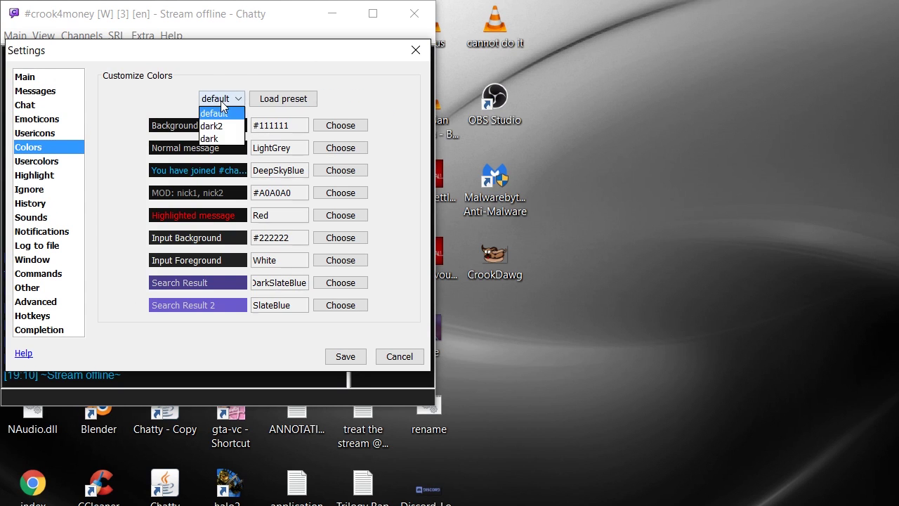
{"action": "left_click", "coordinate": [212, 111]}
{"action": "left_click", "coordinate": [379, 355]}
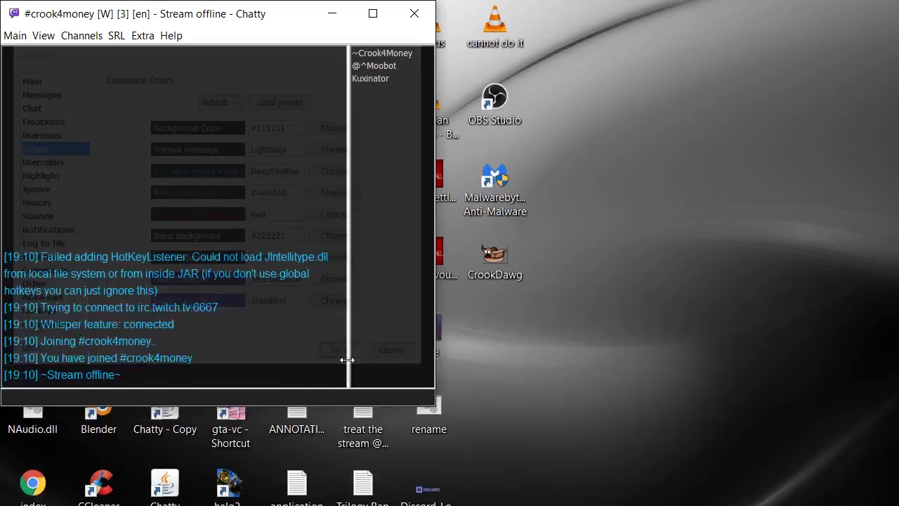
- Try to switch the chat colors by selecting the dark2 preset in the color settings and saving
{"action": "left_click", "coordinate": [14, 35]}
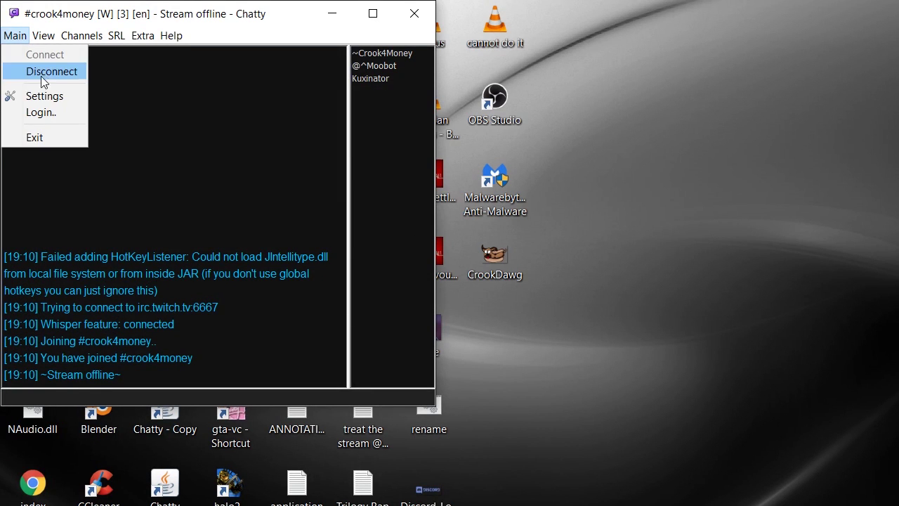
{"action": "left_click", "coordinate": [41, 94]}
{"action": "left_click", "coordinate": [223, 102]}
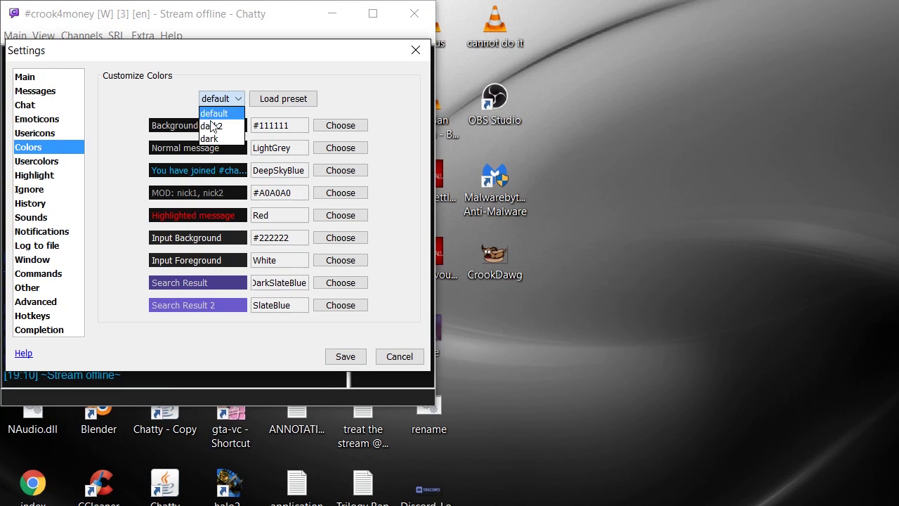
{"action": "left_click", "coordinate": [212, 122]}
{"action": "left_click", "coordinate": [343, 356]}
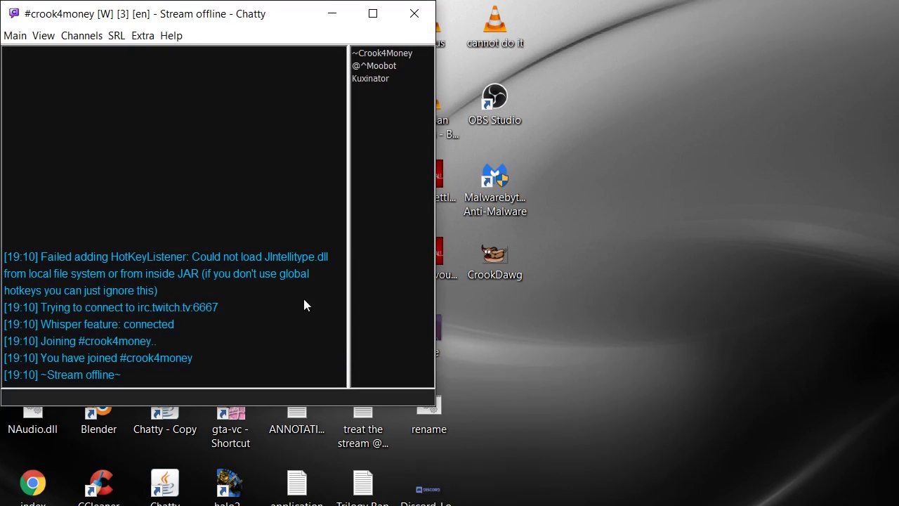
- Try to switch the chat colors by selecting the dark preset in the color settings and saving
{"action": "left_click", "coordinate": [15, 35]}
{"action": "left_click", "coordinate": [56, 97]}
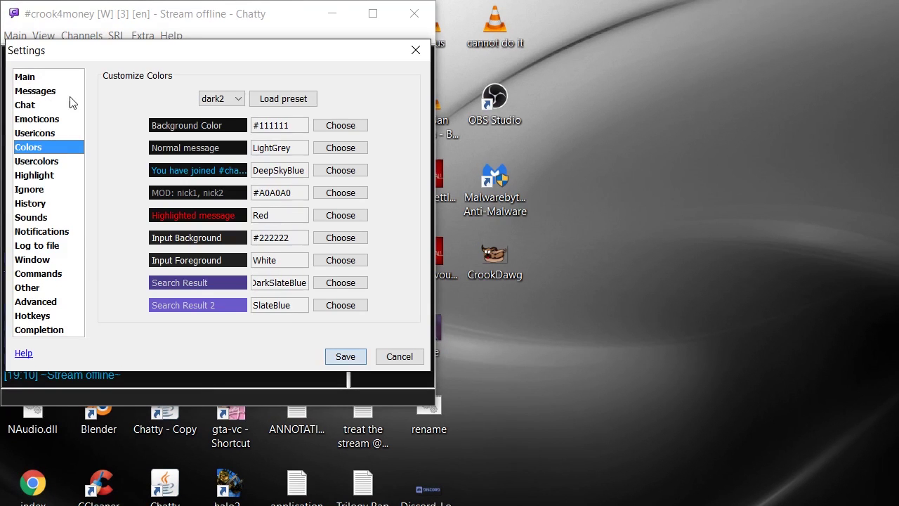
{"action": "left_click", "coordinate": [242, 98]}
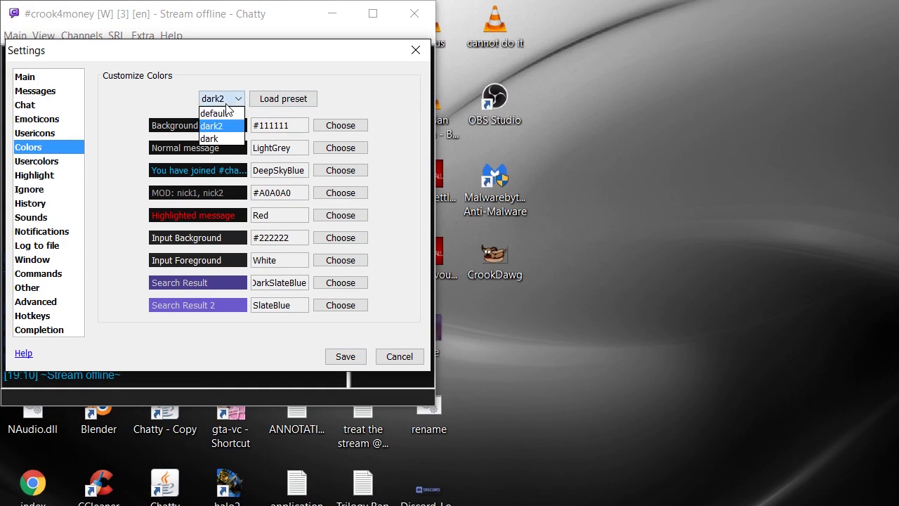
{"action": "left_click", "coordinate": [216, 137]}
{"action": "left_click", "coordinate": [345, 356]}
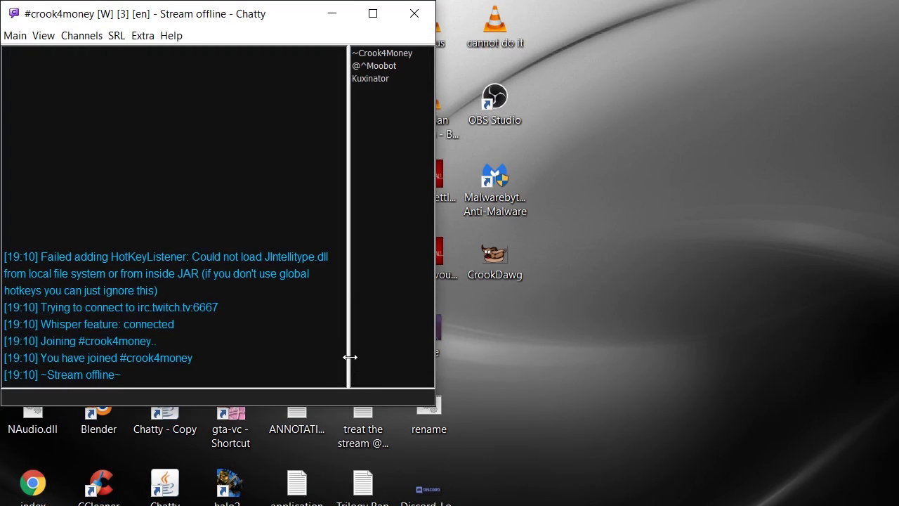
- Load the default color preset in the color settings and save it to the chat window
{"action": "left_click", "coordinate": [13, 37]}
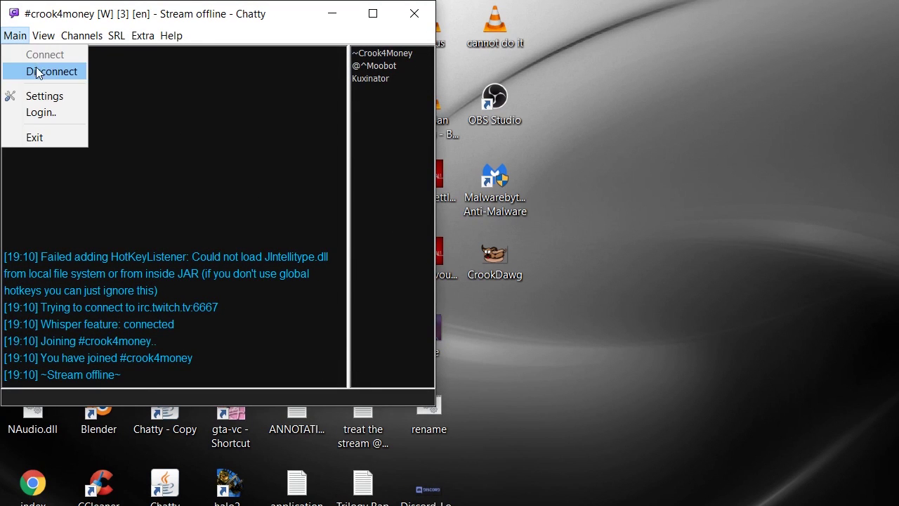
{"action": "left_click", "coordinate": [44, 94]}
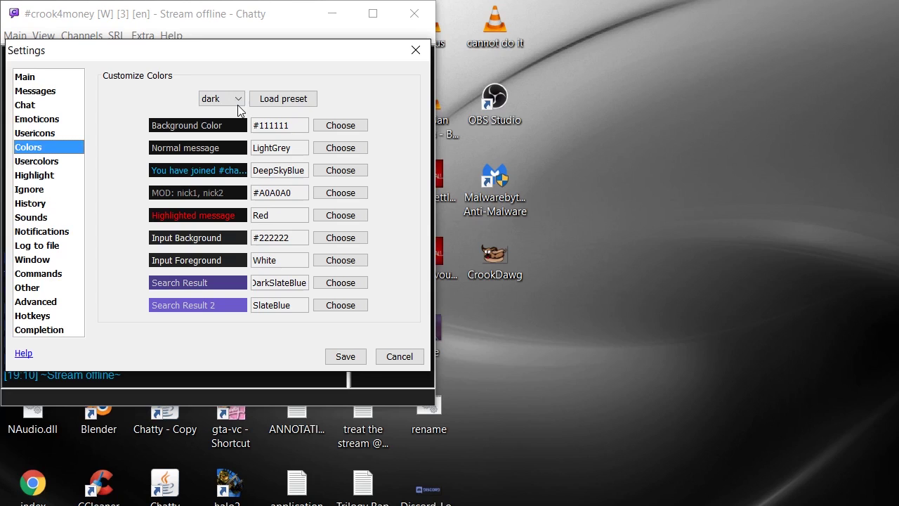
{"action": "left_click", "coordinate": [233, 100]}
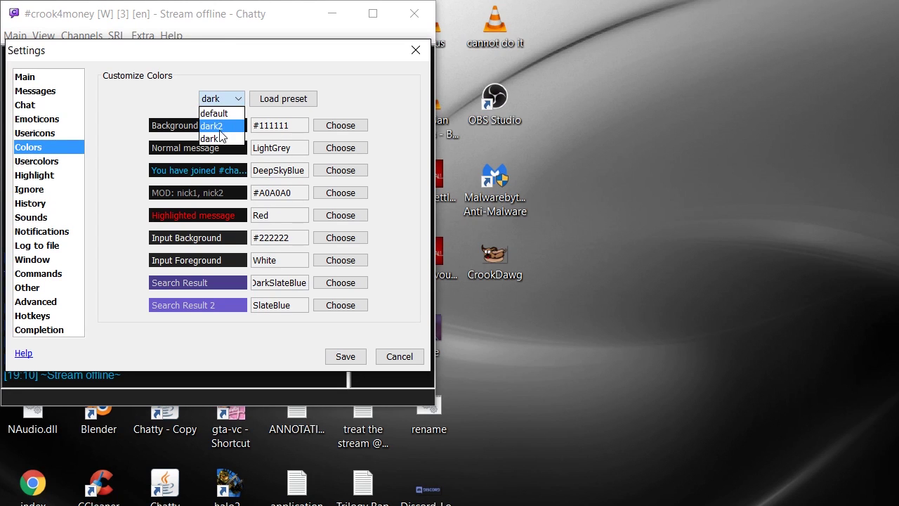
{"action": "left_click", "coordinate": [220, 115]}
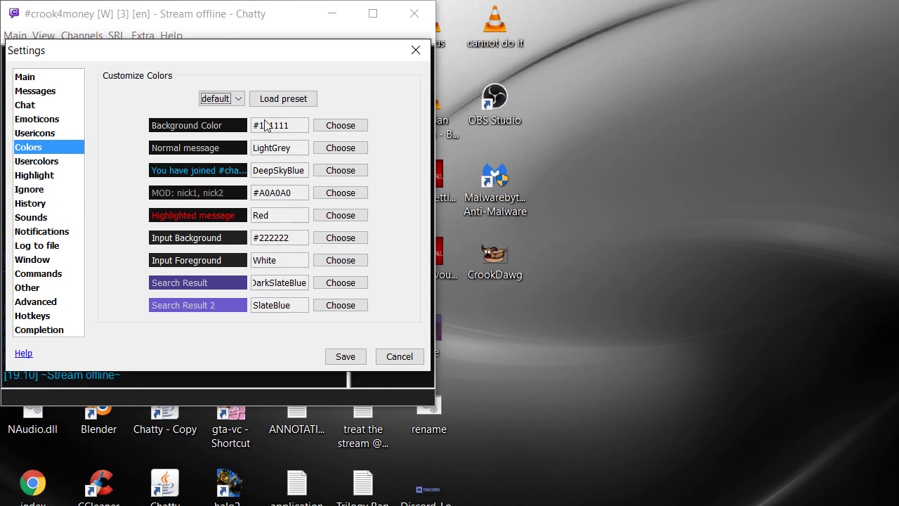
{"action": "left_click", "coordinate": [282, 99]}
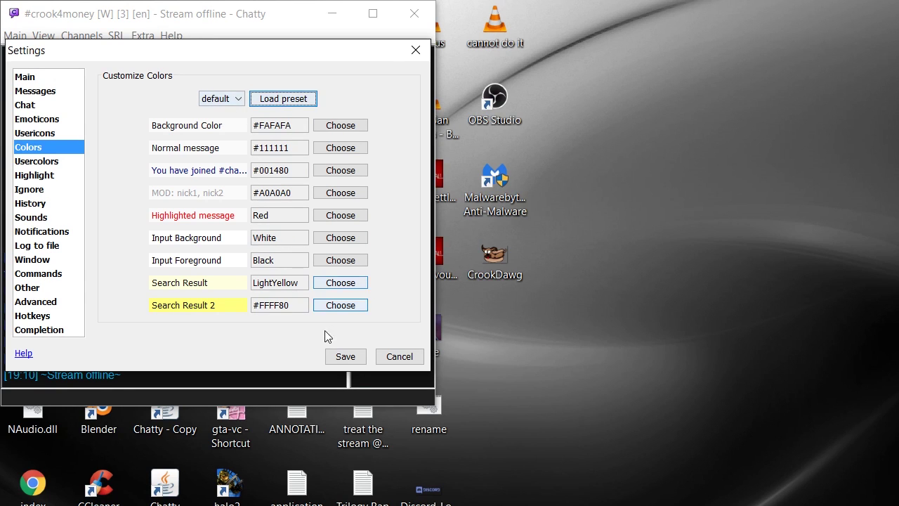
{"action": "left_click", "coordinate": [338, 358]}
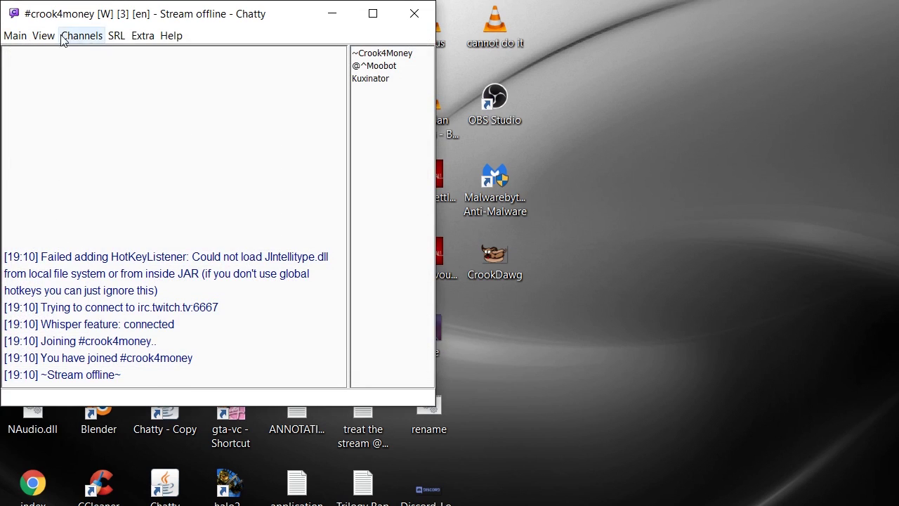
- Load the dark2 color preset in the color settings and save it to the chat window
{"action": "left_click", "coordinate": [15, 36]}
{"action": "left_click", "coordinate": [42, 95]}
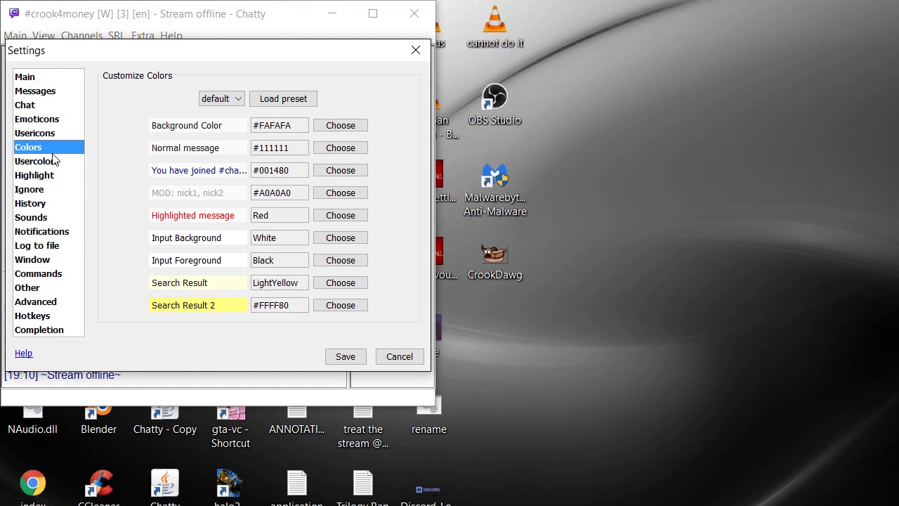
{"action": "left_click", "coordinate": [236, 99]}
{"action": "left_click", "coordinate": [219, 131]}
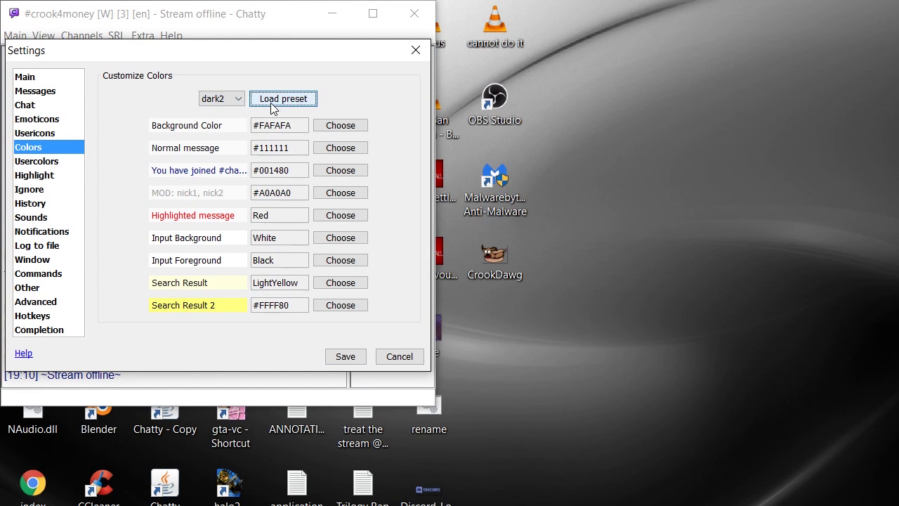
{"action": "left_click", "coordinate": [277, 99]}
{"action": "left_click", "coordinate": [345, 356]}
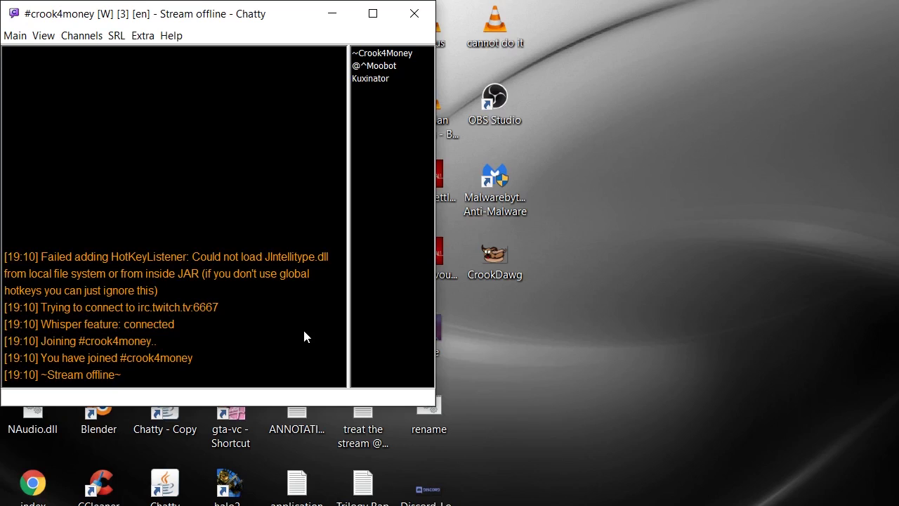
- Load the dark color preset in the color settings and save it to the chat window
{"action": "left_click", "coordinate": [15, 36]}
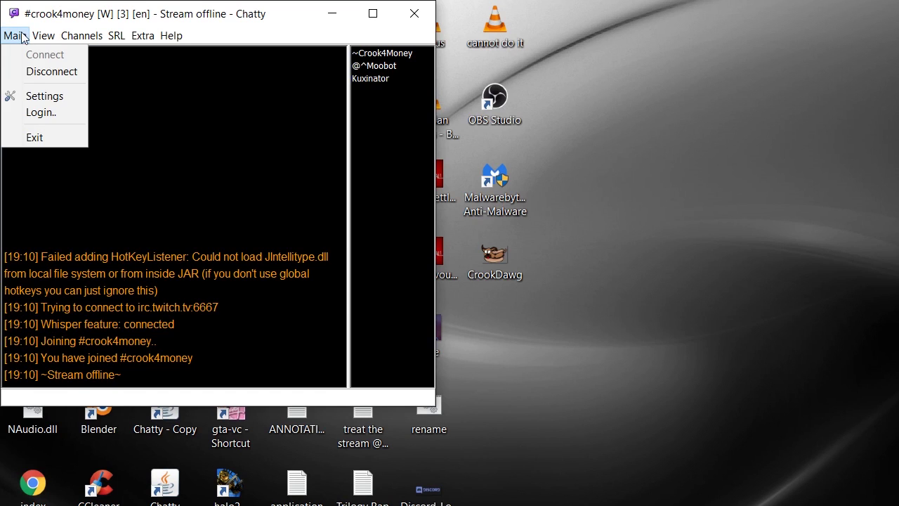
{"action": "left_click", "coordinate": [48, 94]}
{"action": "left_click", "coordinate": [236, 99]}
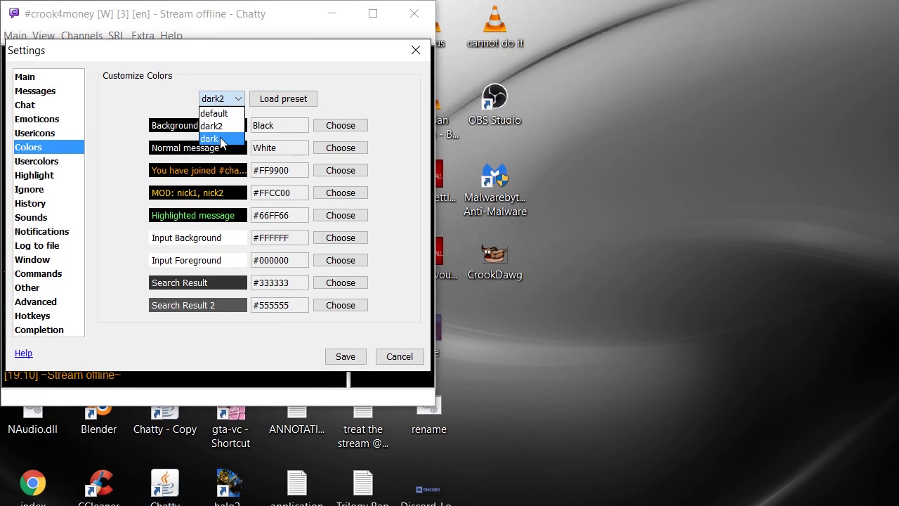
{"action": "left_click", "coordinate": [213, 138]}
{"action": "left_click", "coordinate": [283, 99]}
{"action": "left_click", "coordinate": [353, 357]}
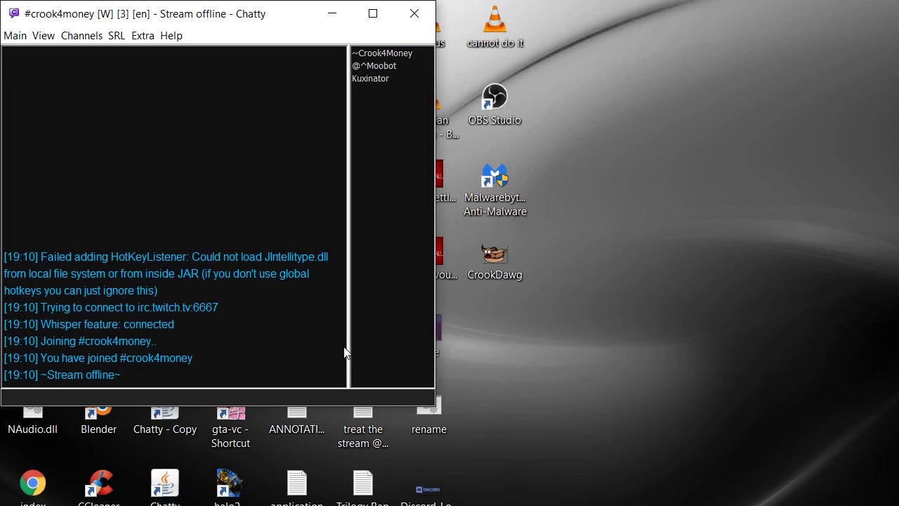
- Reopen the settings and open the chat log folder set for logging to file
{"action": "left_click", "coordinate": [16, 38]}
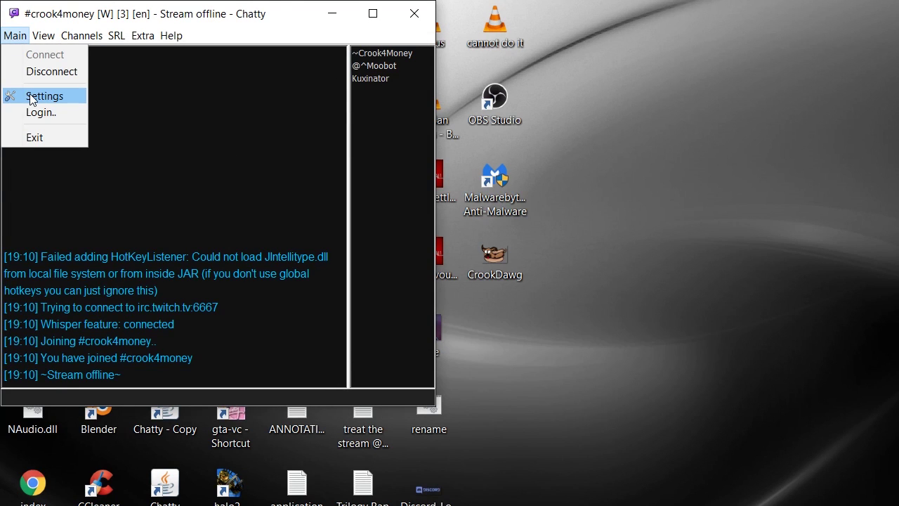
{"action": "left_click", "coordinate": [31, 96]}
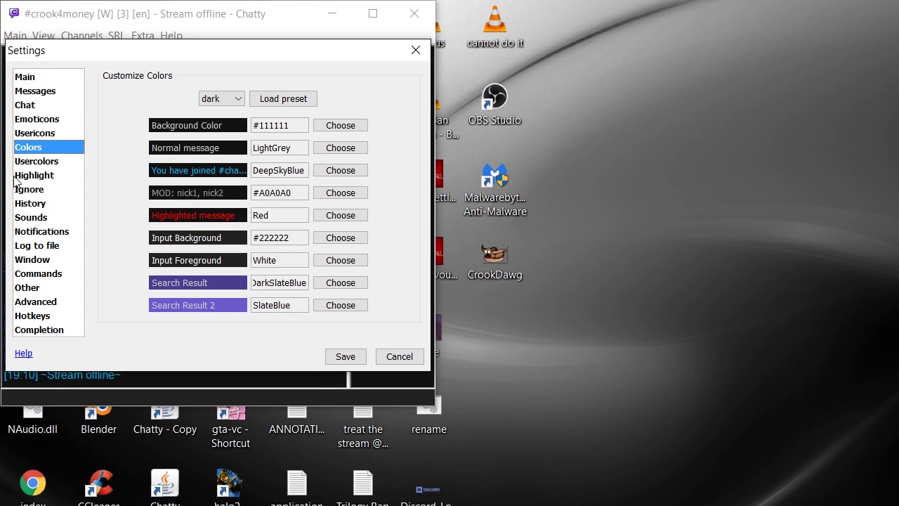
{"action": "left_click", "coordinate": [37, 248]}
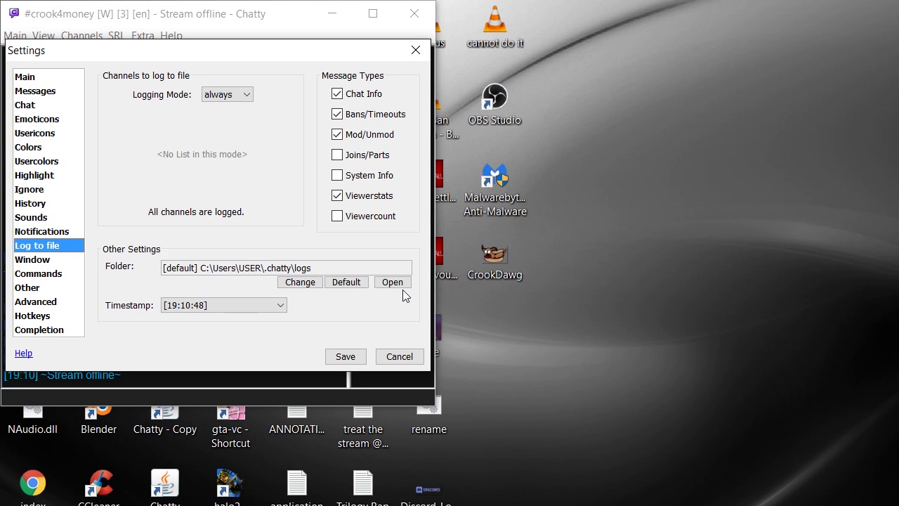
{"action": "left_click", "coordinate": [392, 283]}
- Look through the #bournetopwn chat log from the logs folder and close it
{"action": "scroll", "coordinate": [304, 279], "scroll_direction": "down", "scroll_amount": 1}
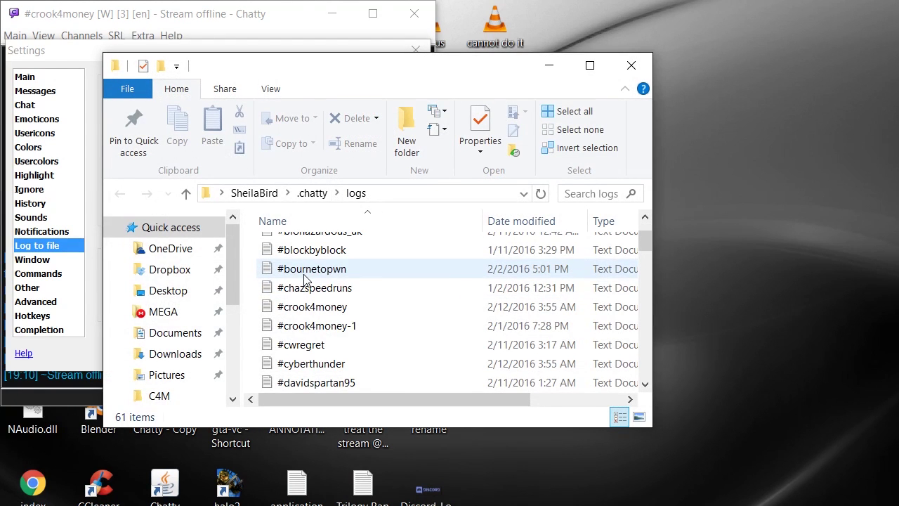
{"action": "double_click", "coordinate": [309, 269]}
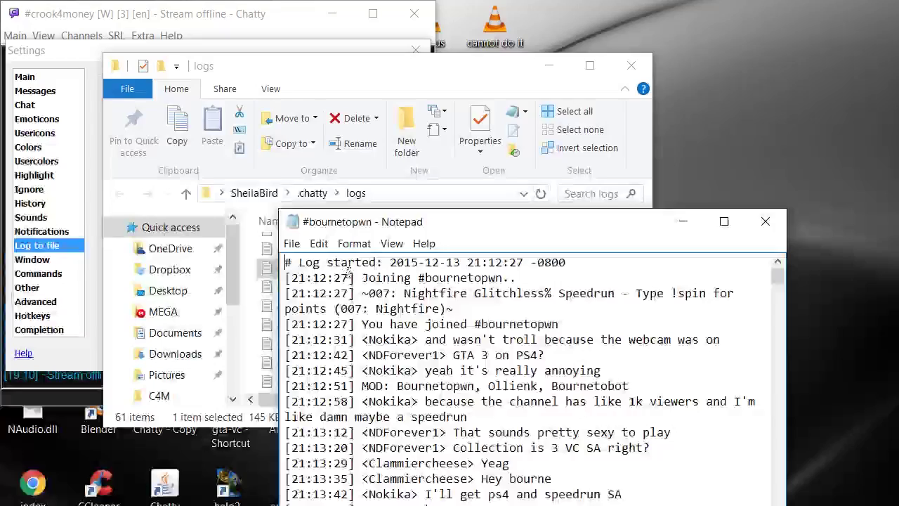
{"action": "scroll", "coordinate": [442, 339], "scroll_direction": "down", "scroll_amount": 20}
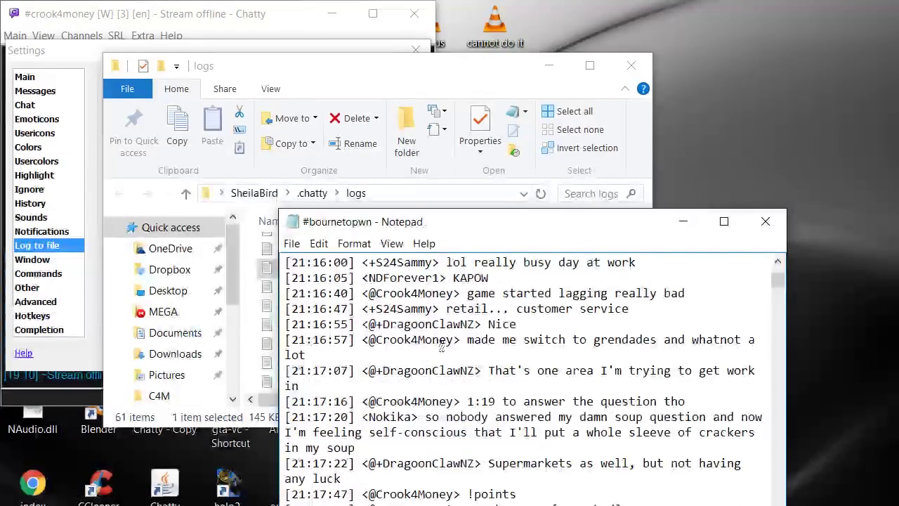
{"action": "left_click", "coordinate": [765, 221]}
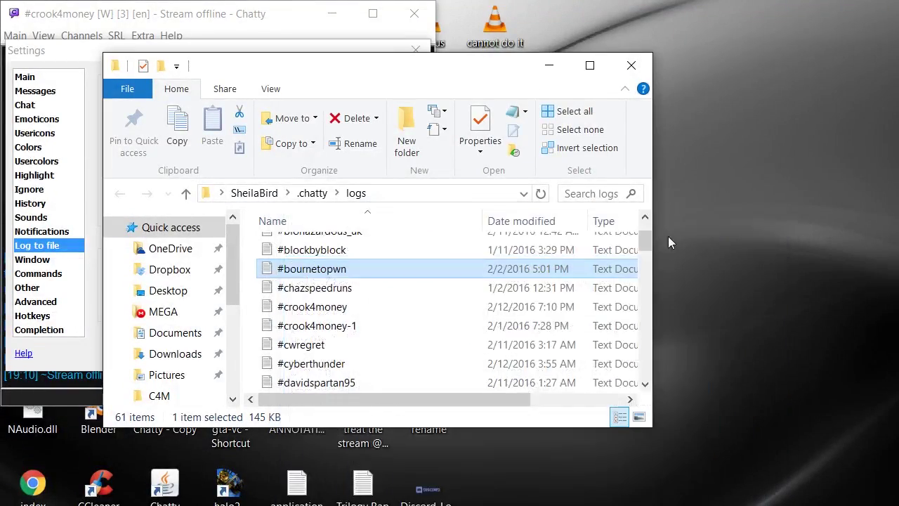
- Look through the #chazspeedruns and #crook4money chat logs one after the other, closing each
{"action": "left_click", "coordinate": [321, 289]}
{"action": "double_click", "coordinate": [320, 291]}
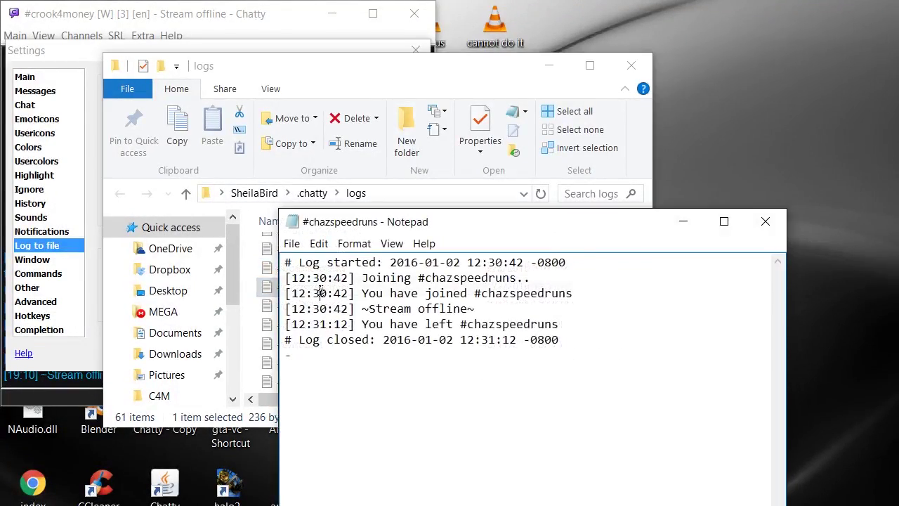
{"action": "left_click", "coordinate": [765, 221]}
{"action": "double_click", "coordinate": [369, 306]}
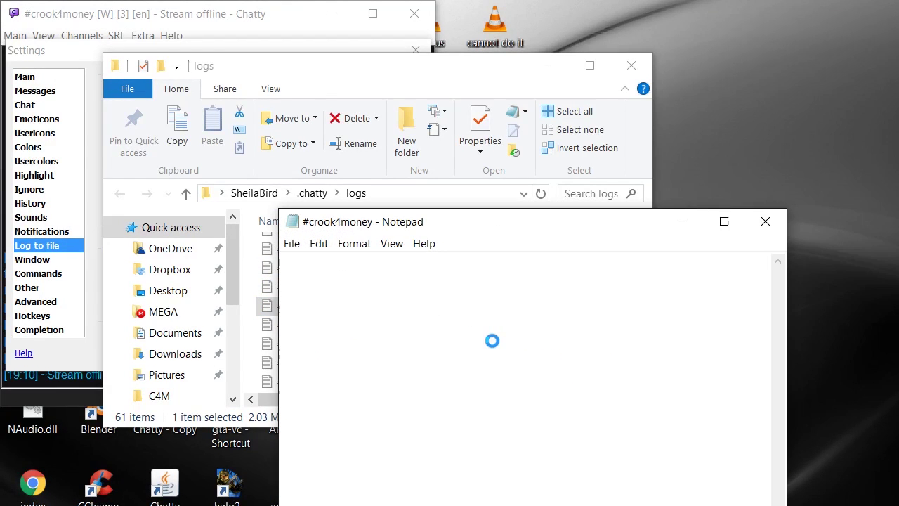
{"action": "scroll", "coordinate": [492, 339], "scroll_direction": "down", "scroll_amount": 6}
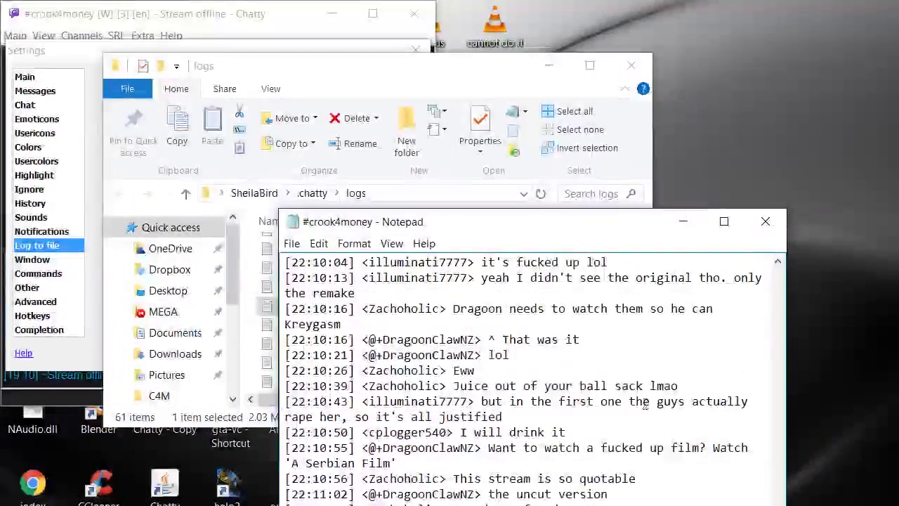
{"action": "left_click", "coordinate": [760, 223]}
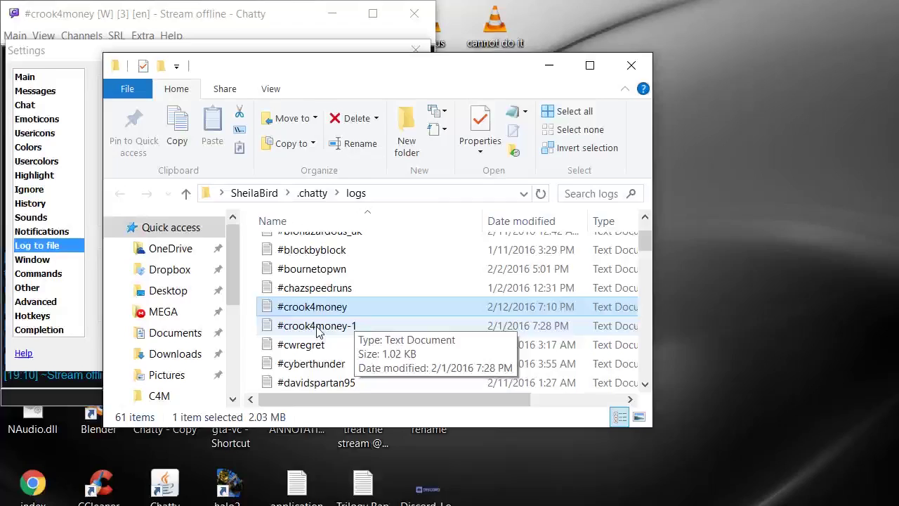
- Look through the #crook4money-1 chat log and close it
{"action": "double_click", "coordinate": [353, 325]}
{"action": "scroll", "coordinate": [554, 343], "scroll_direction": "down", "scroll_amount": 2}
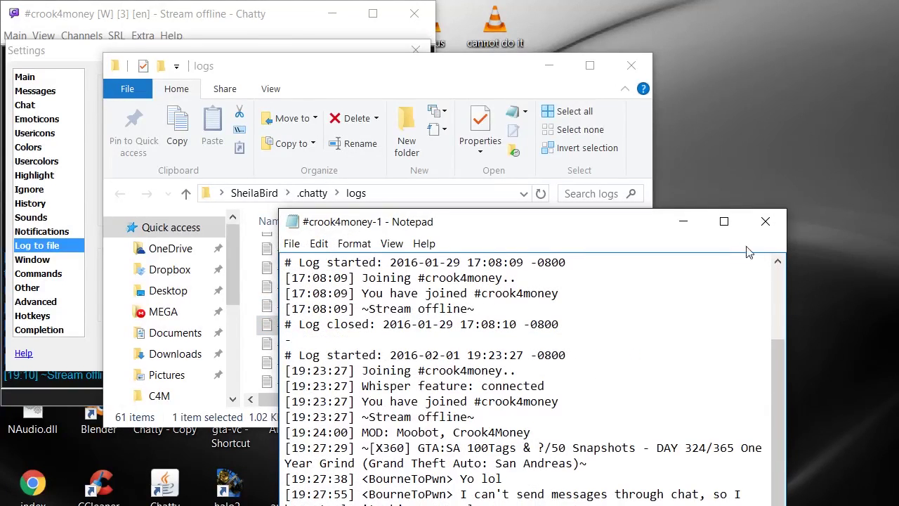
{"action": "left_click", "coordinate": [765, 222]}
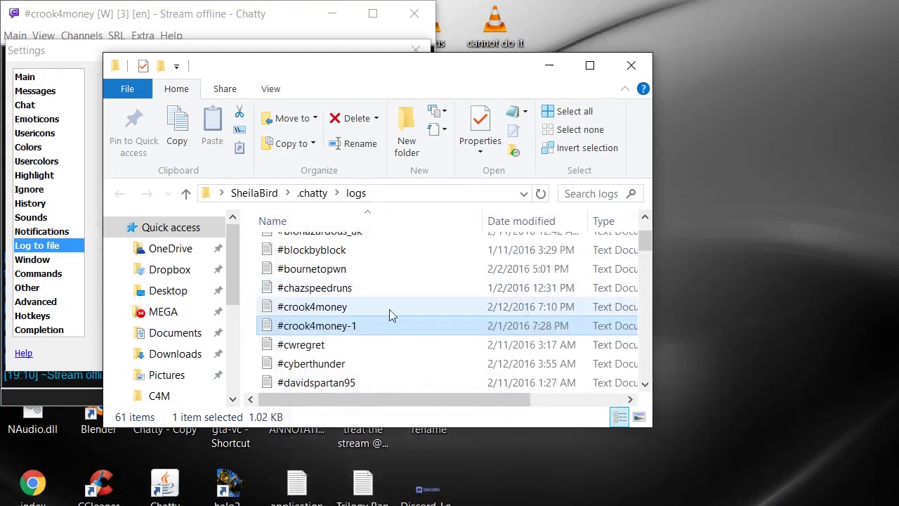
- Open the #cwregret chat log and read through its messages
{"action": "double_click", "coordinate": [305, 345]}
{"action": "scroll", "coordinate": [568, 370], "scroll_direction": "down", "scroll_amount": 12}
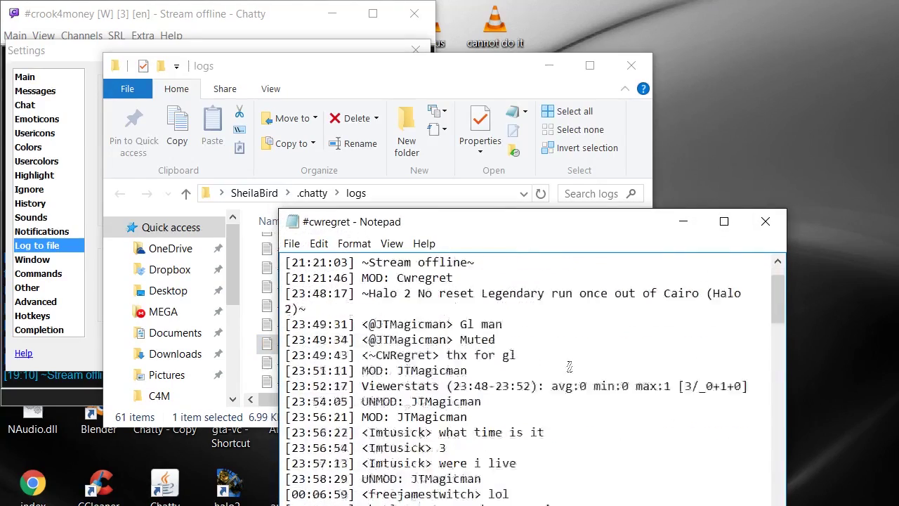
{"action": "scroll", "coordinate": [569, 370], "scroll_direction": "down", "scroll_amount": 10}
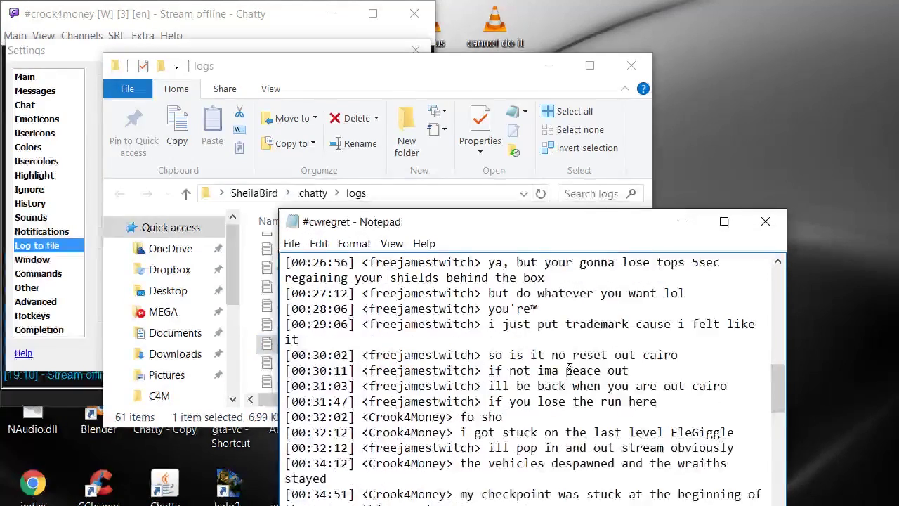
- Close the #cwregret chat log, then look through the #cyberthunder log and close it
{"action": "left_click", "coordinate": [766, 222]}
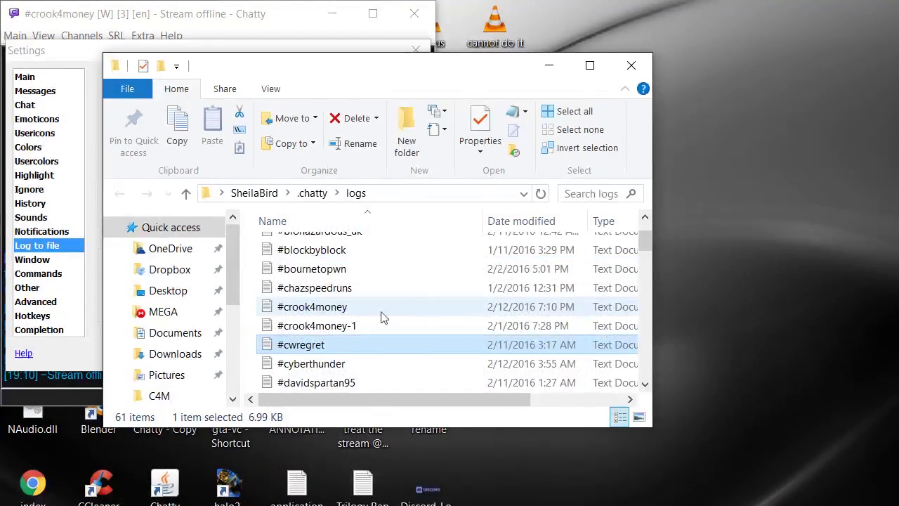
{"action": "scroll", "coordinate": [336, 351], "scroll_direction": "down", "scroll_amount": 1}
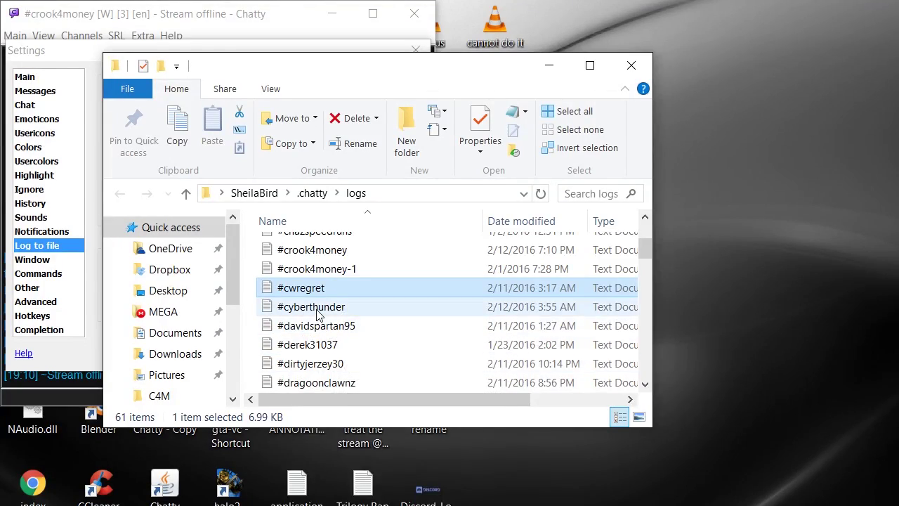
{"action": "double_click", "coordinate": [317, 307]}
{"action": "scroll", "coordinate": [705, 266], "scroll_direction": "down", "scroll_amount": 15}
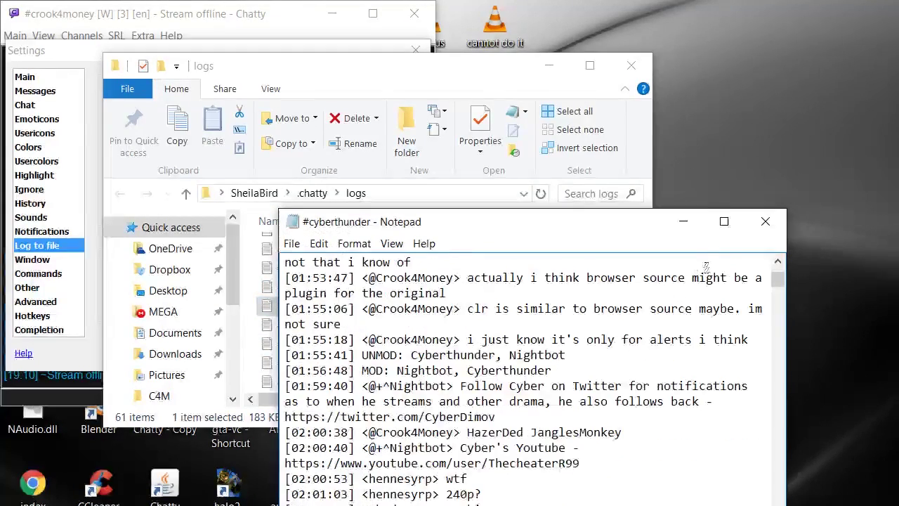
{"action": "left_click", "coordinate": [765, 222]}
{"action": "double_click", "coordinate": [431, 328]}
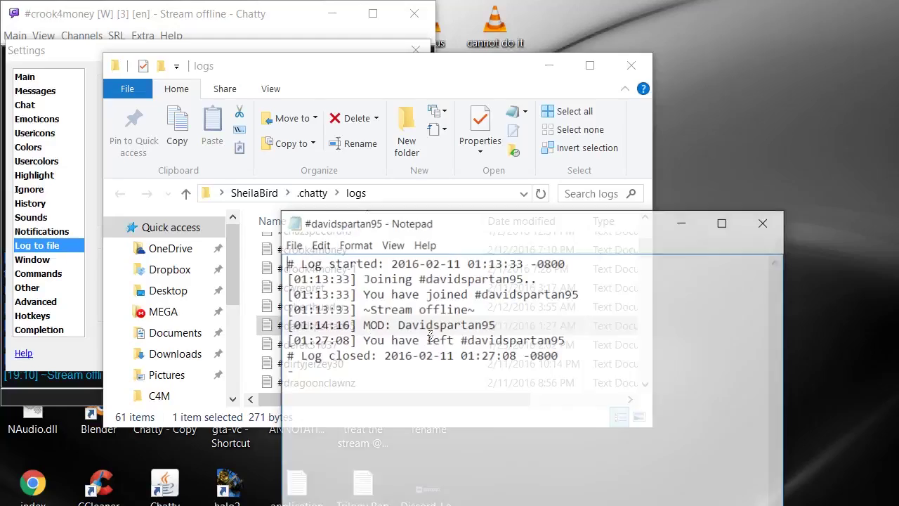
{"action": "left_click", "coordinate": [763, 222]}
{"action": "double_click", "coordinate": [320, 345]}
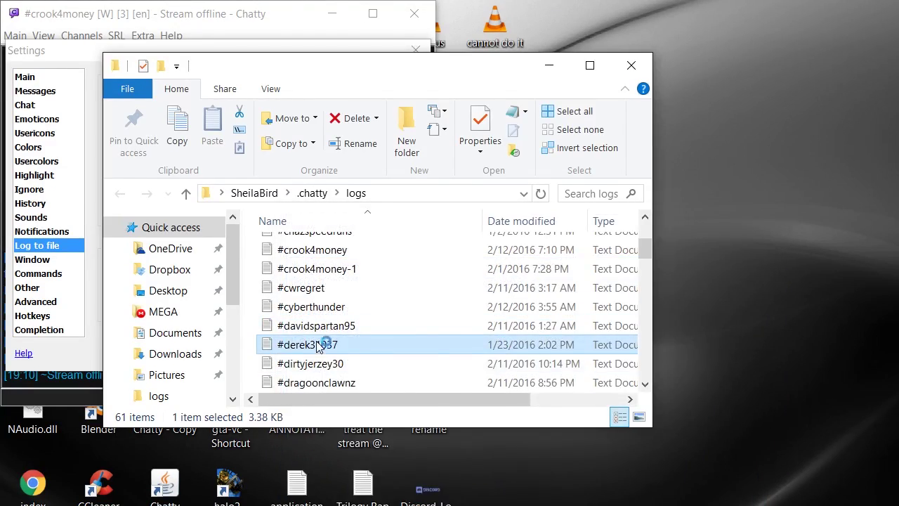
{"action": "scroll", "coordinate": [709, 272], "scroll_direction": "down", "scroll_amount": 15}
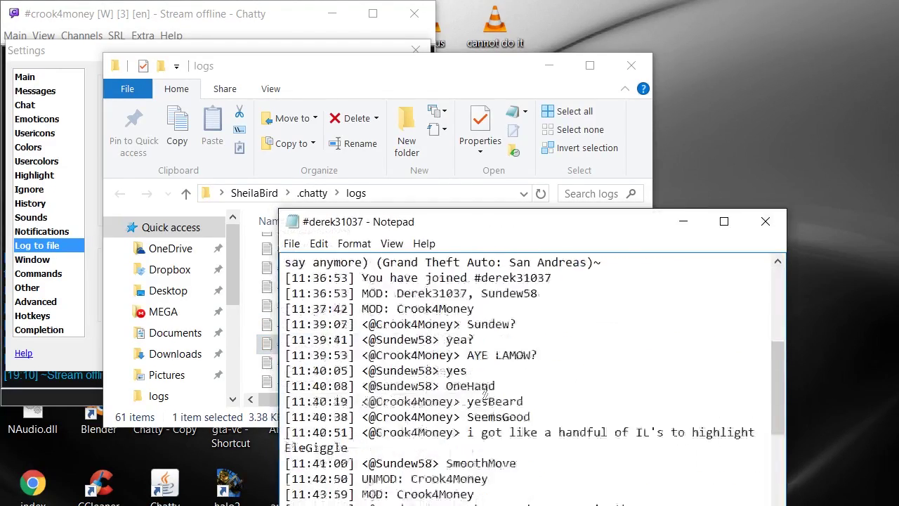
{"action": "left_click", "coordinate": [765, 221]}
- Look through the #dirtyjerzey30 chat log, then close it and the logs folder
{"action": "double_click", "coordinate": [327, 363]}
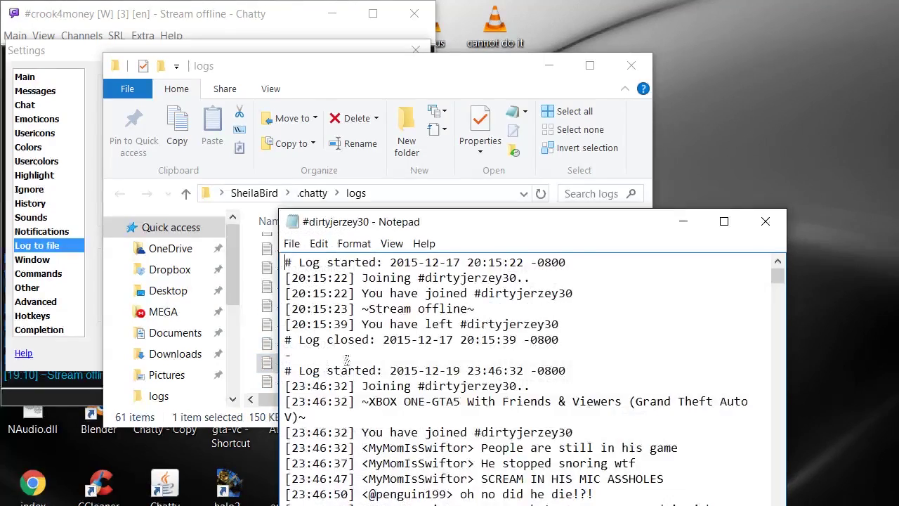
{"action": "scroll", "coordinate": [347, 360], "scroll_direction": "down", "scroll_amount": 9}
{"action": "left_click", "coordinate": [765, 221]}
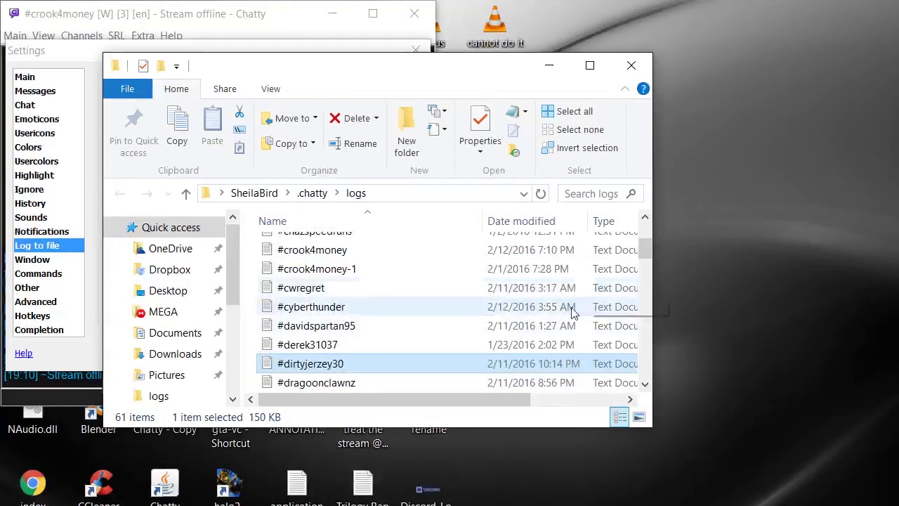
{"action": "left_click", "coordinate": [629, 66]}
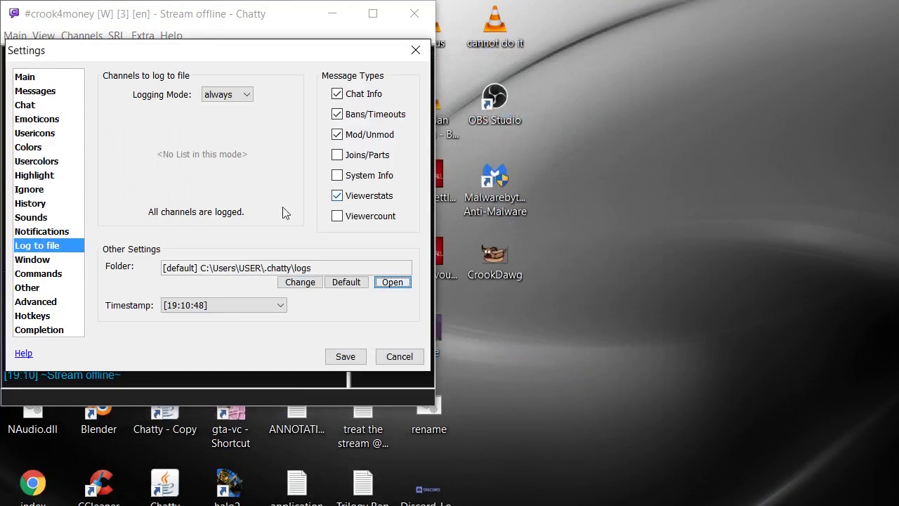
- View the Window, Commands, Other and Advanced settings pages in turn, ending at the Whisper Enabled option
{"action": "left_click", "coordinate": [35, 260]}
{"action": "left_click", "coordinate": [33, 276]}
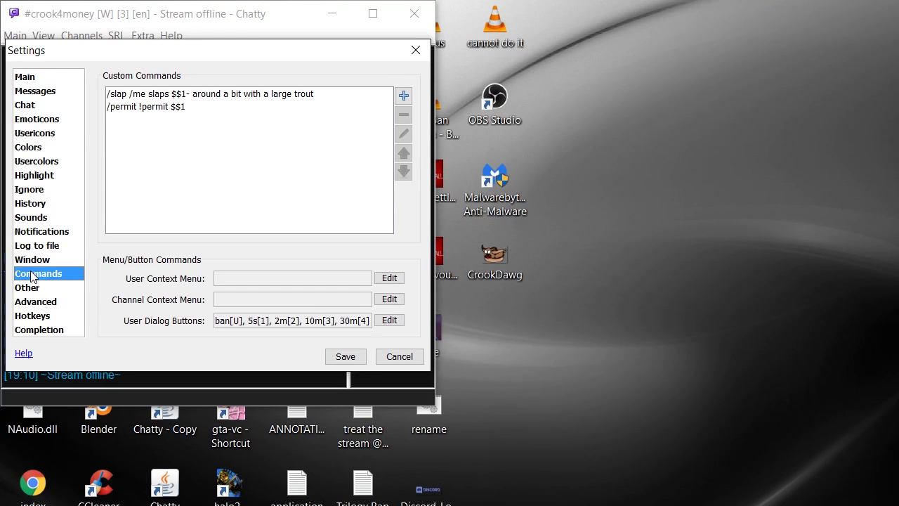
{"action": "left_click", "coordinate": [31, 289]}
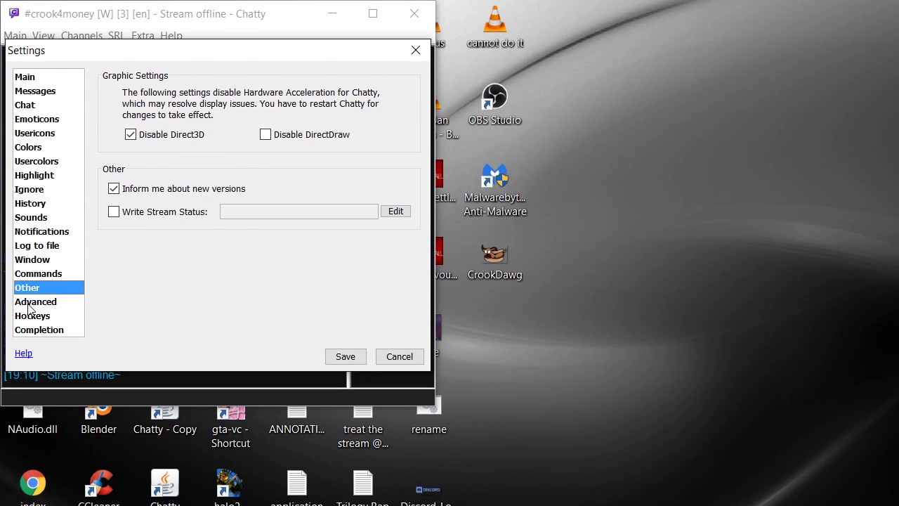
{"action": "left_click", "coordinate": [31, 304]}
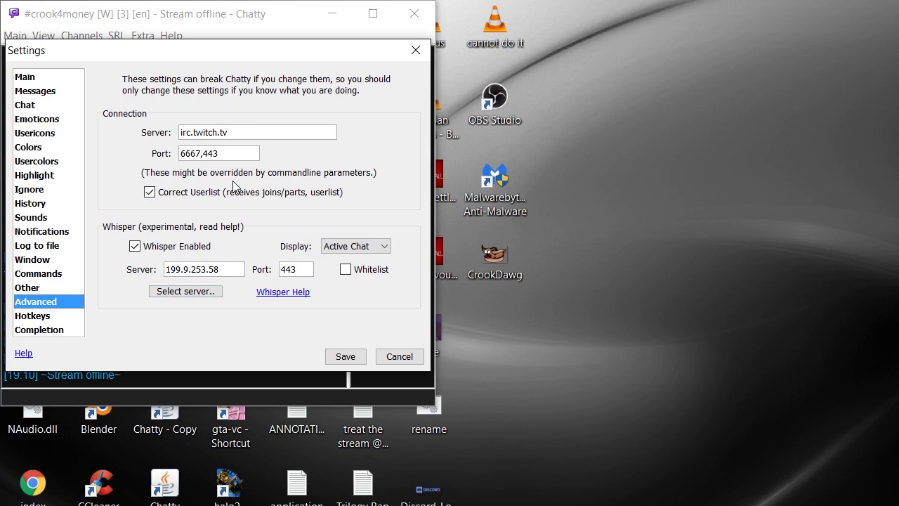
{"action": "left_click", "coordinate": [136, 248]}
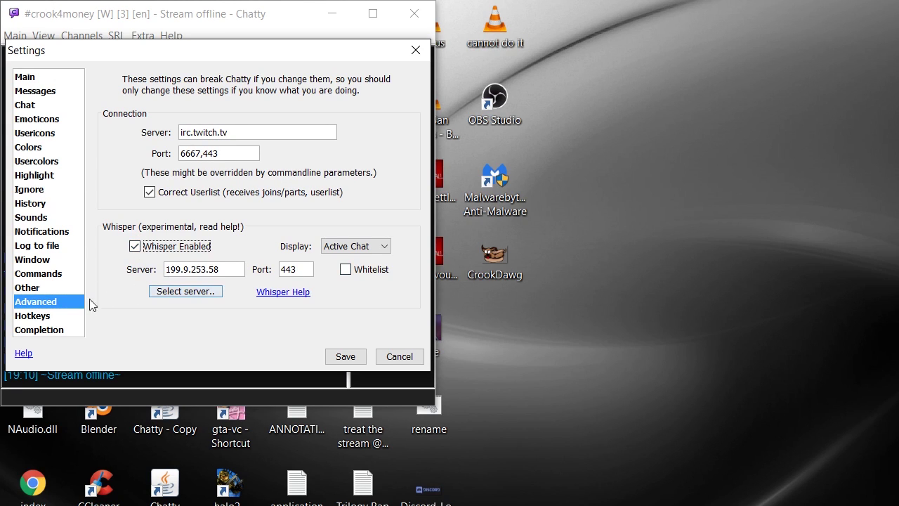
- View the Hotkeys and Completion settings, return to the Advanced page, and leave the settings without saving
{"action": "left_click", "coordinate": [45, 320]}
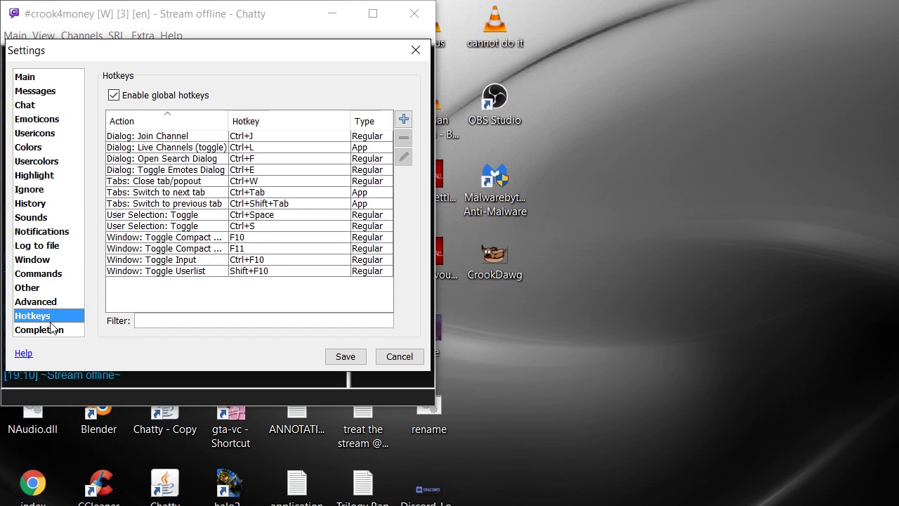
{"action": "left_click", "coordinate": [56, 336]}
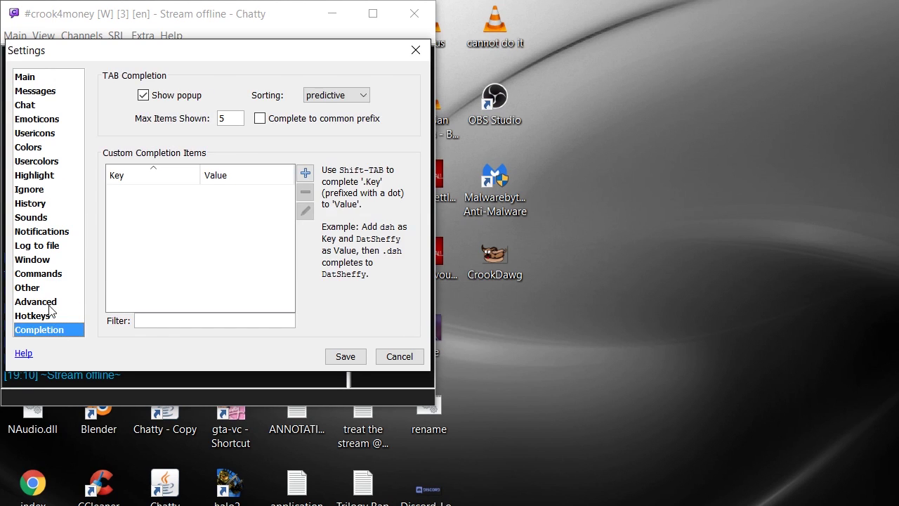
{"action": "left_click", "coordinate": [51, 303]}
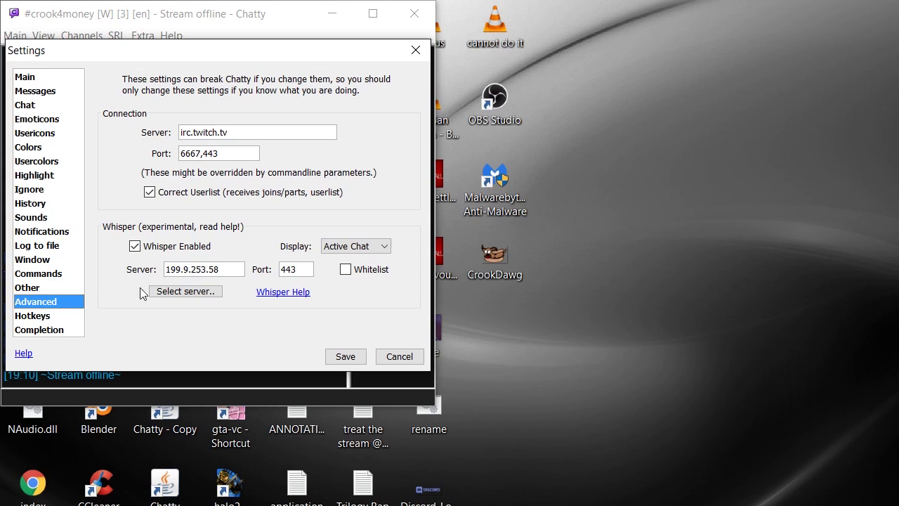
{"action": "left_click", "coordinate": [400, 356]}
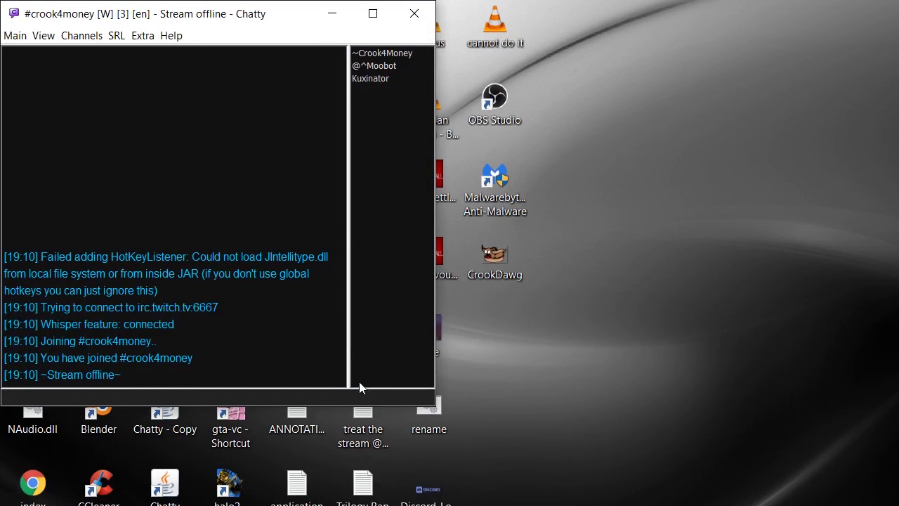
- Send the channel's CrookDawg emoticon to the #crook4money chat and close the chat client
{"action": "left_click", "coordinate": [143, 36]}
{"action": "left_click", "coordinate": [151, 70]}
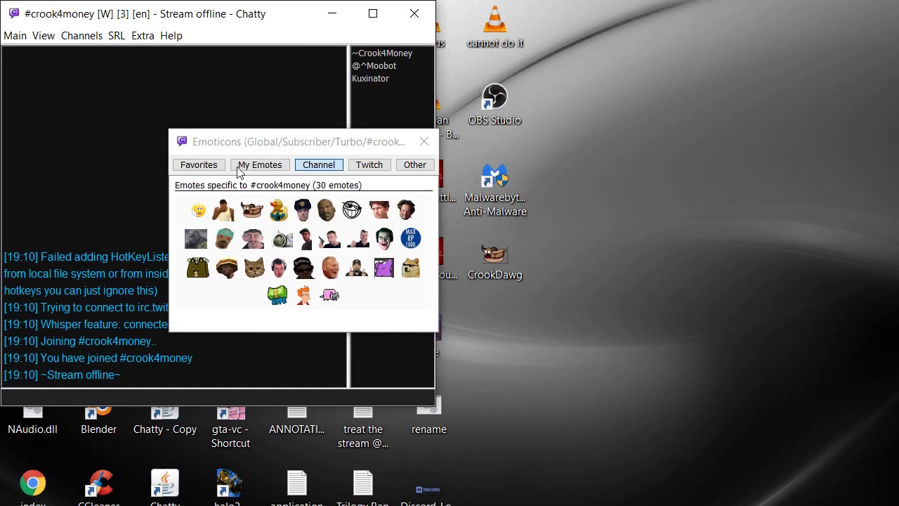
{"action": "left_click", "coordinate": [251, 209]}
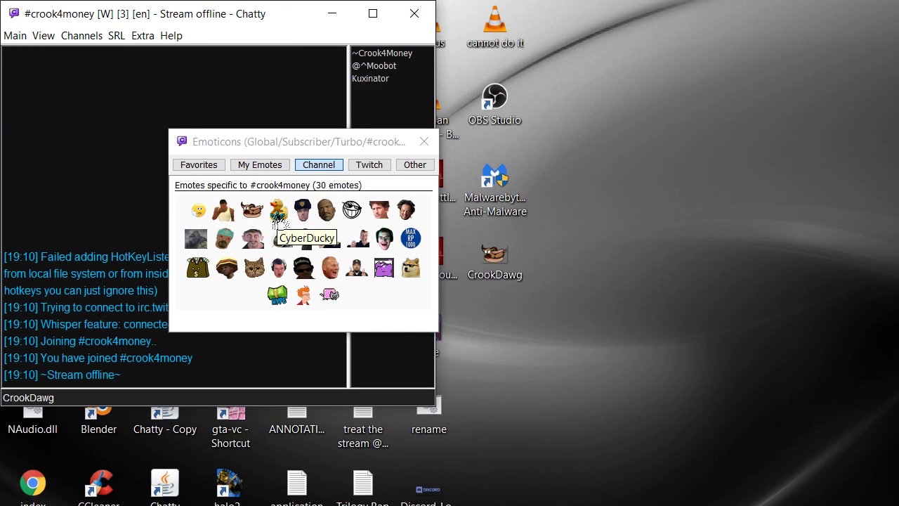
{"action": "left_click", "coordinate": [422, 143]}
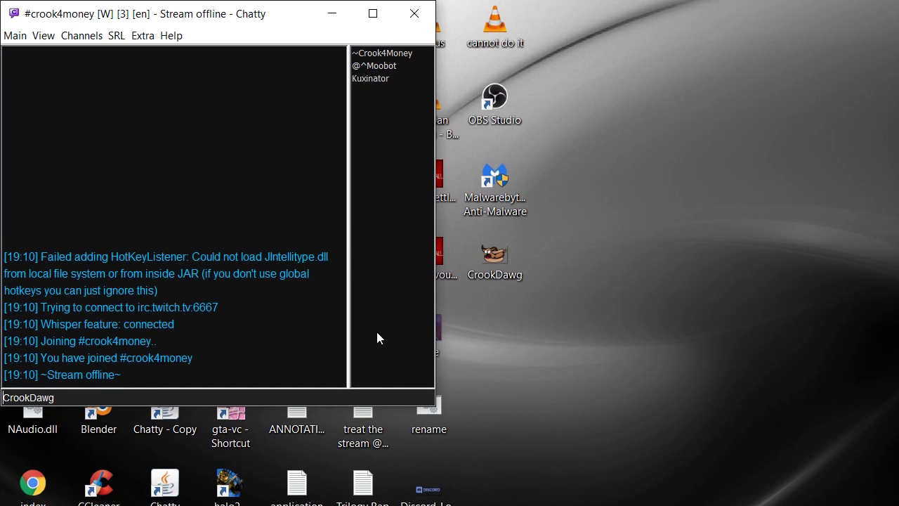
{"action": "key", "text": "Return"}
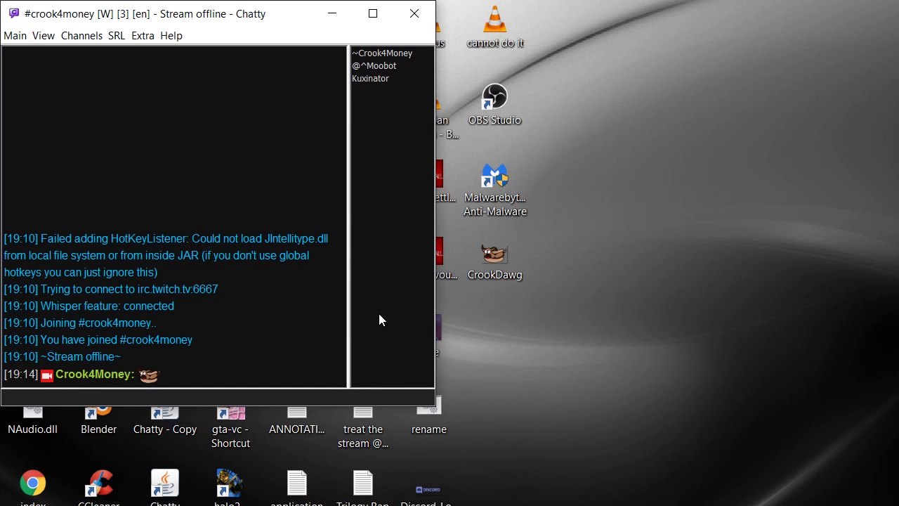
{"action": "left_click", "coordinate": [425, 19]}
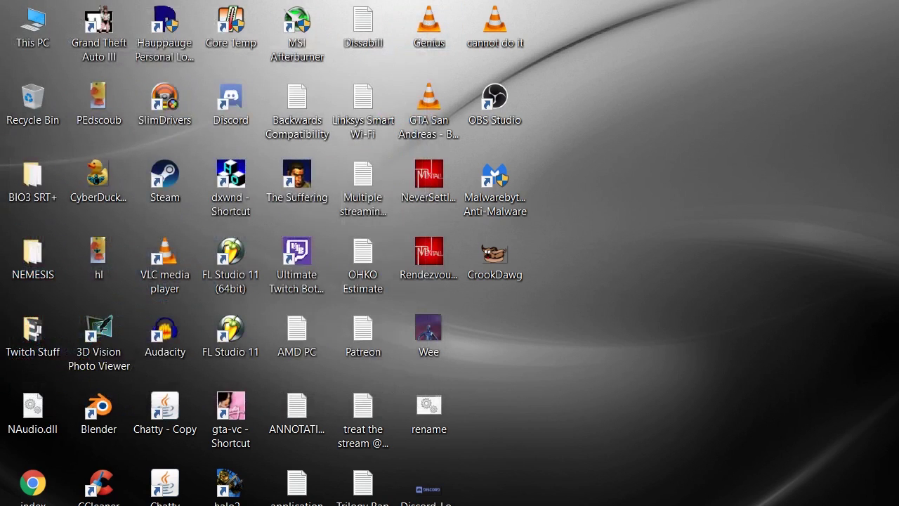